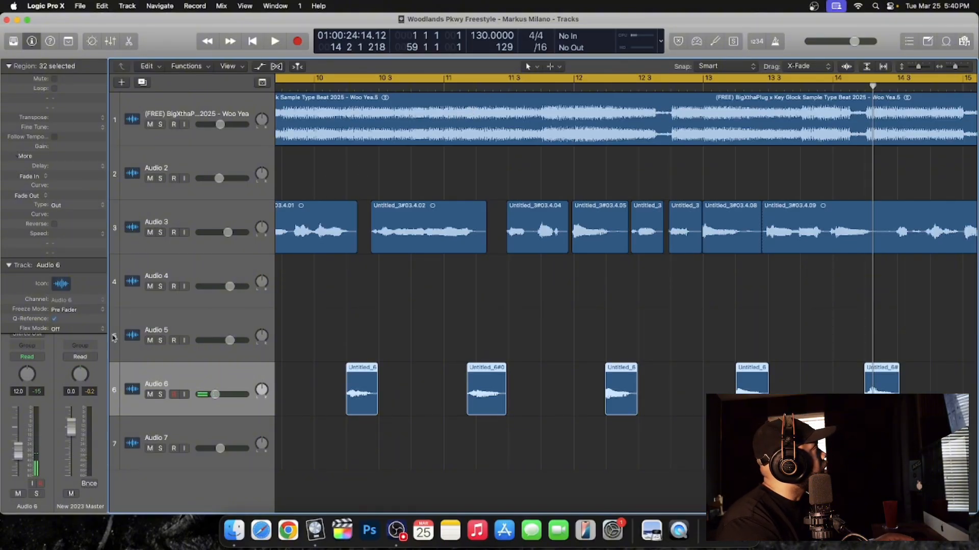
Insert the BPM Counter plug-in on the beat track's channel strip, close its window, and choose the Custom control bar display.
key(x)
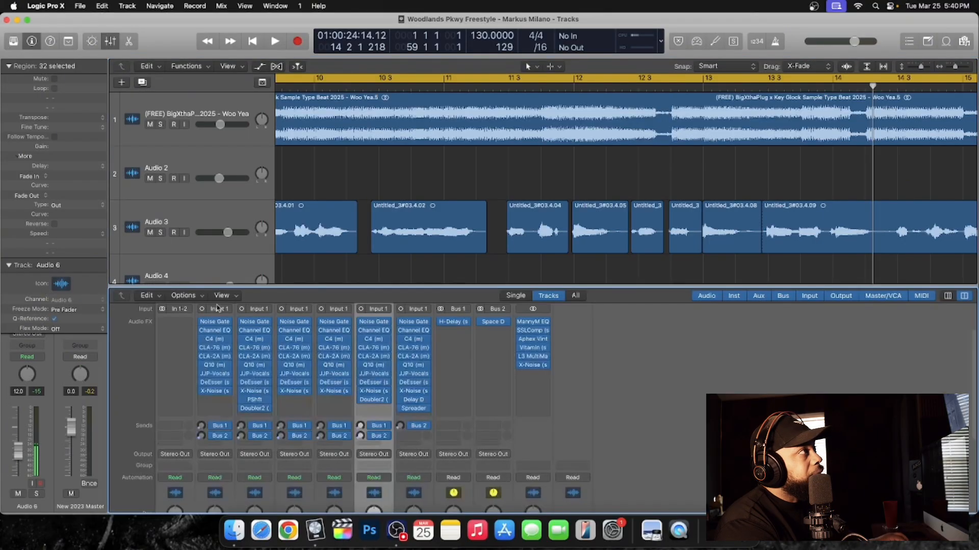
click(173, 322)
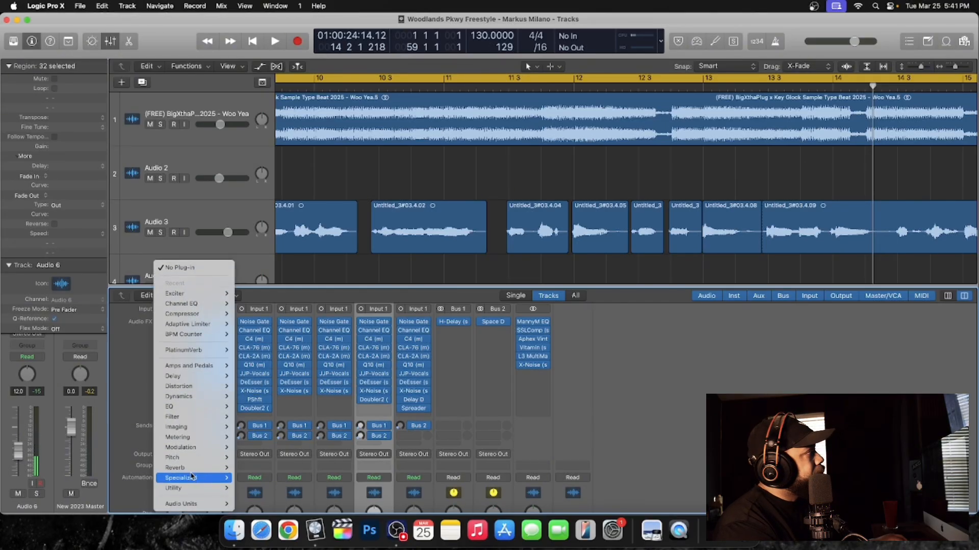
mouse_move(191, 439)
click(319, 437)
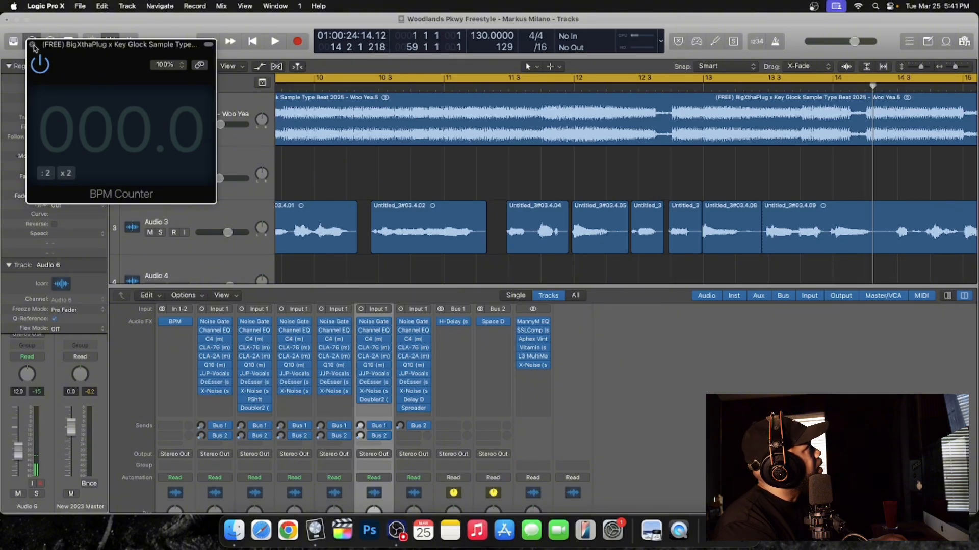
click(33, 45)
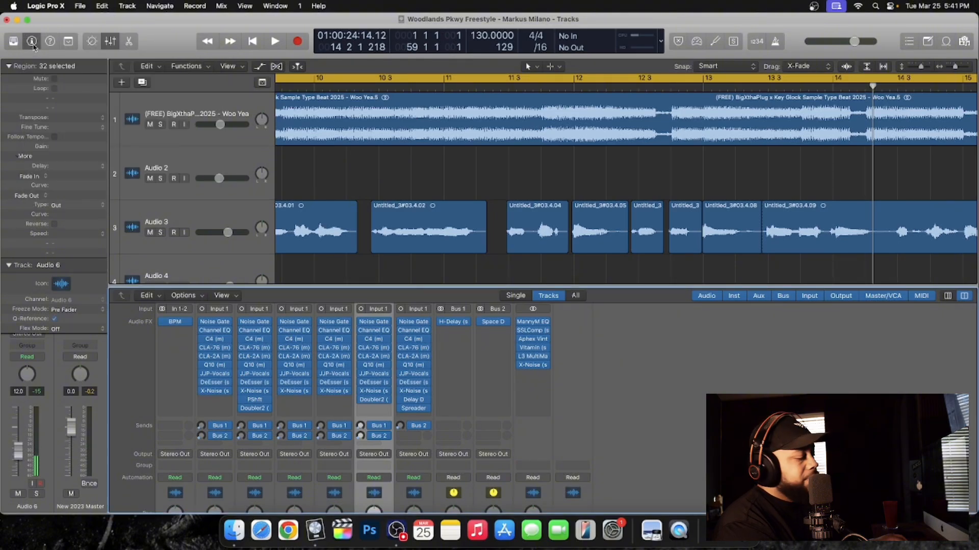
click(661, 47)
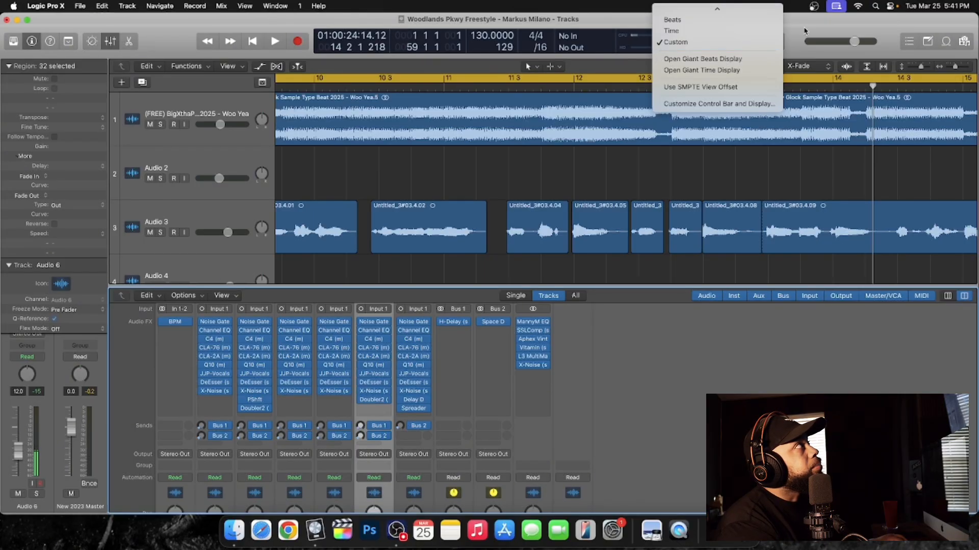
click(671, 42)
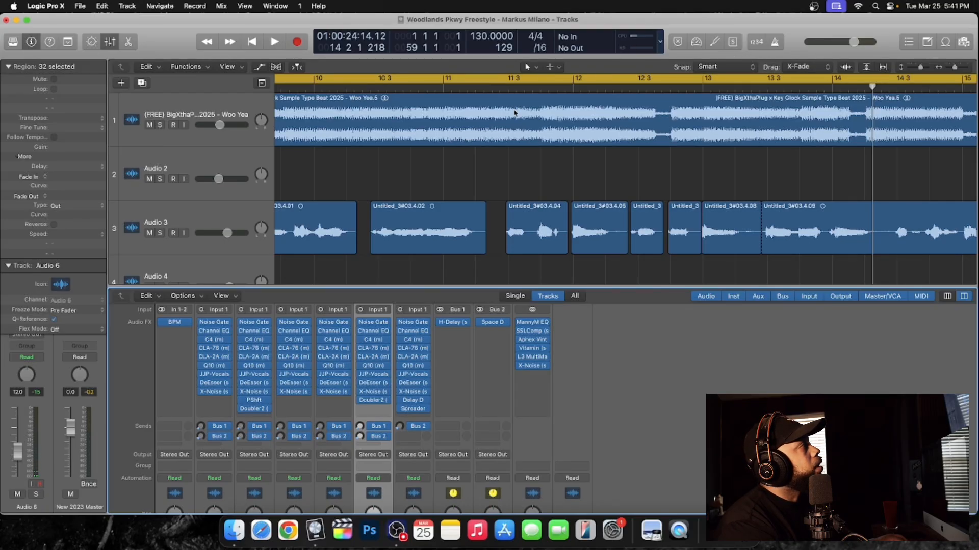
Mute the beat track and turn off the cycle range.
scroll(518, 181, left, 3)
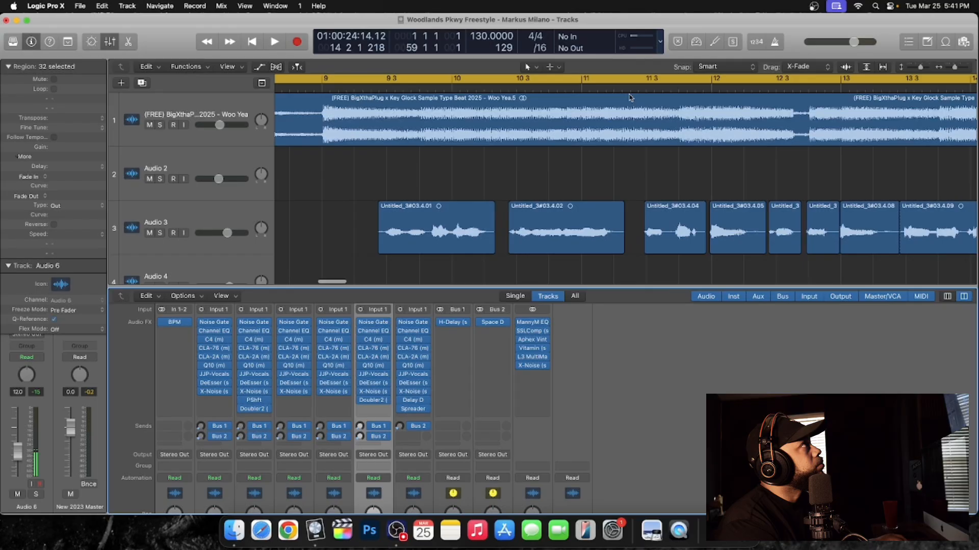
drag(955, 67, 952, 68)
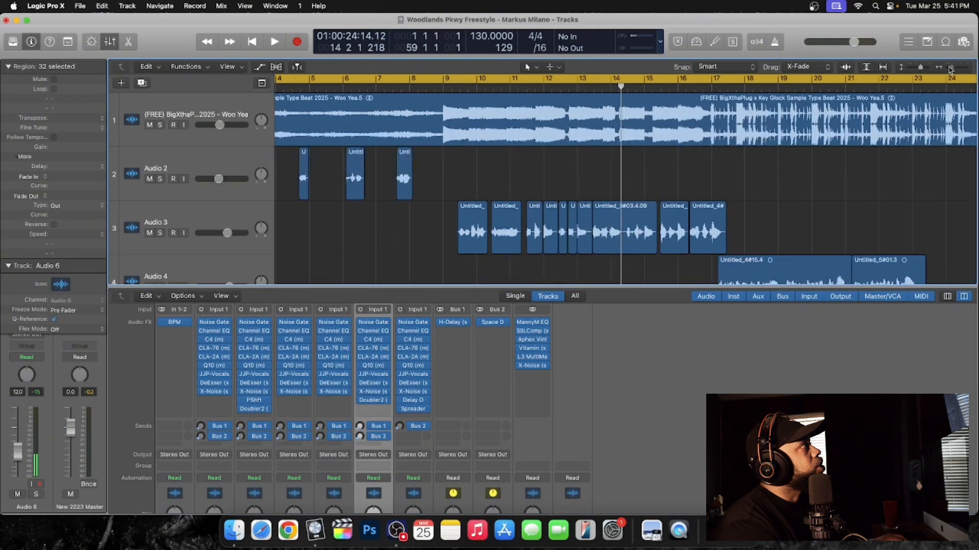
scroll(533, 135, down, 2)
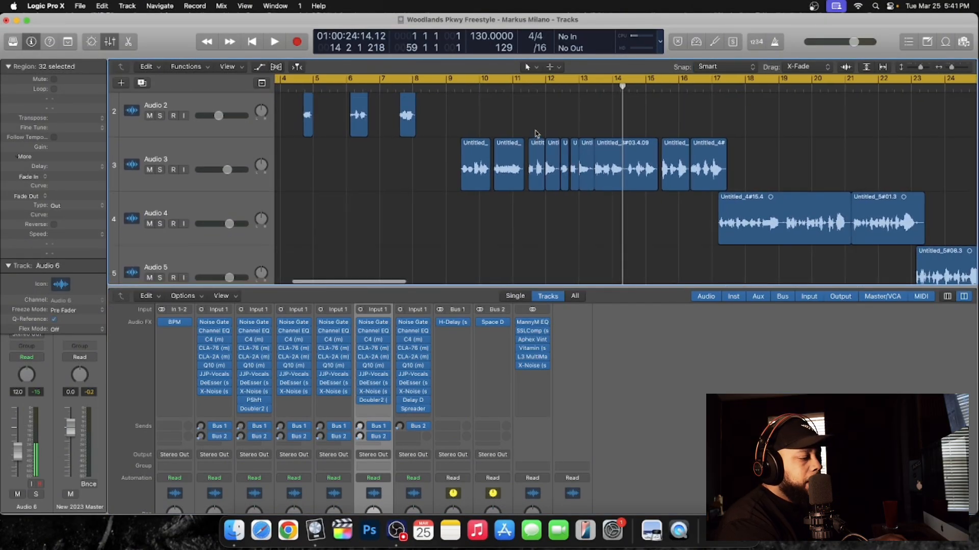
scroll(535, 133, down, 1)
scroll(439, 124, up, 3)
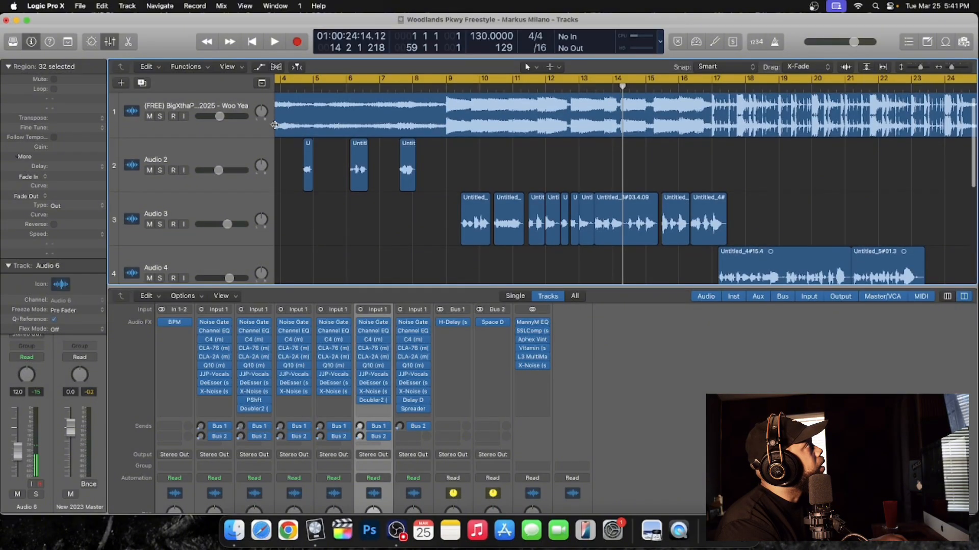
click(150, 117)
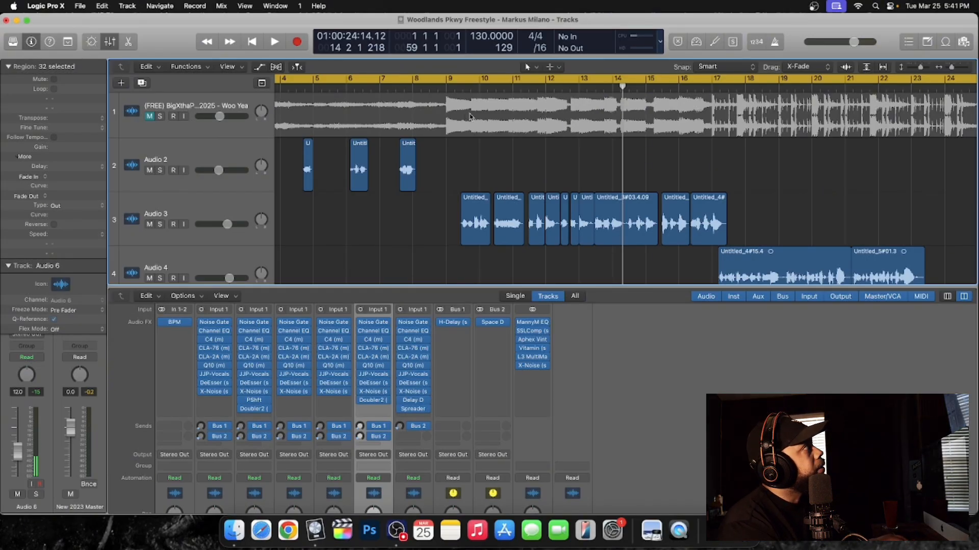
click(434, 80)
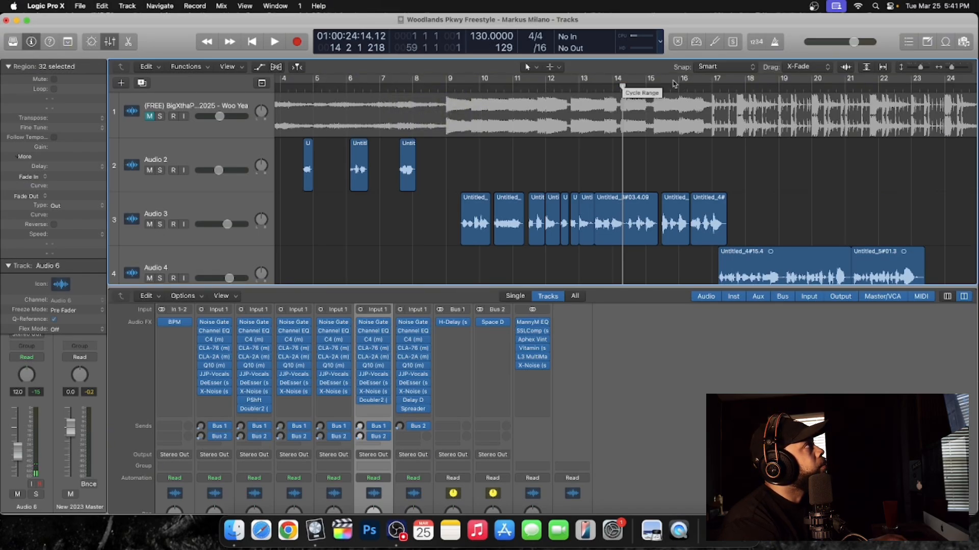
Play the vocals without the beat from just before bar 17 to about bar 23, checking the Audio 3 to Audio 4 handover.
click(710, 87)
key(space)
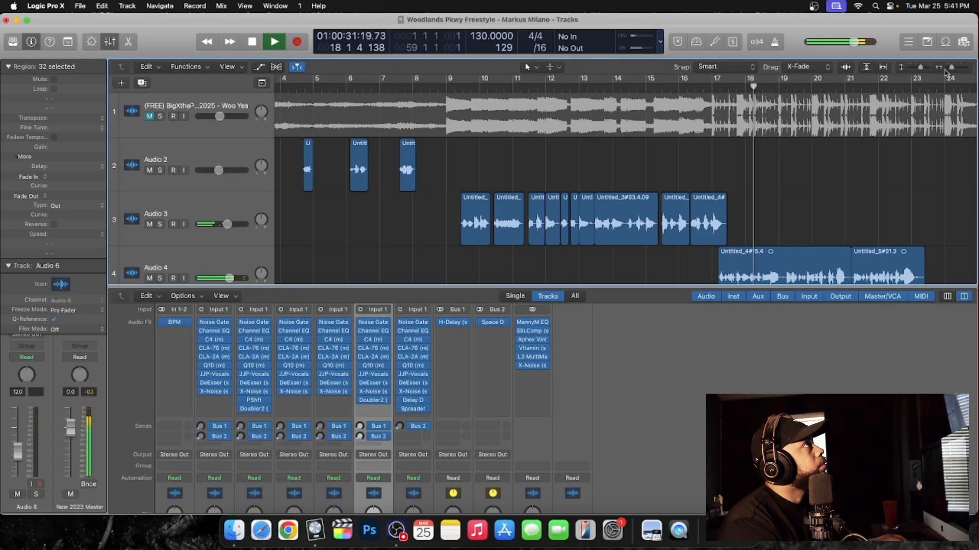
drag(951, 68, 956, 69)
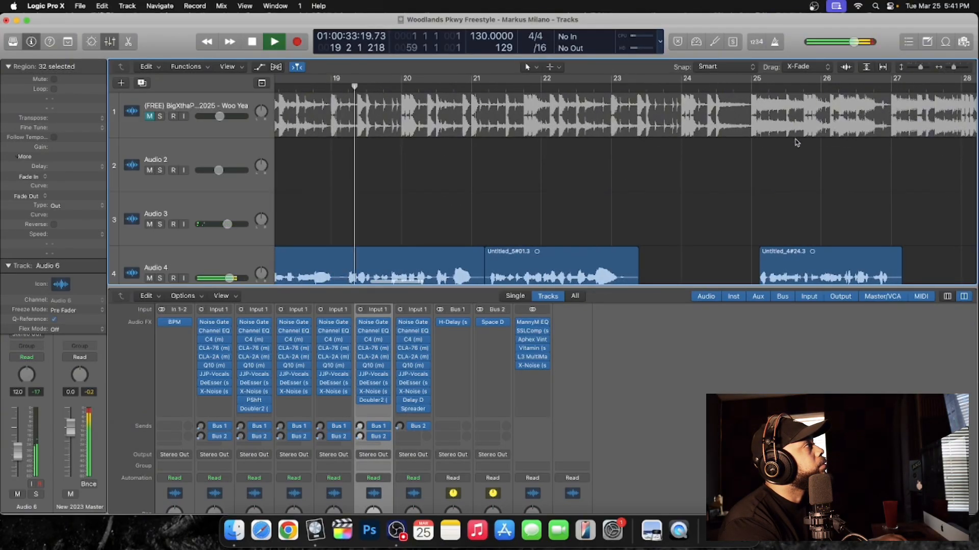
scroll(802, 139, left, 5)
scroll(857, 128, down, 4)
scroll(860, 132, down, 1)
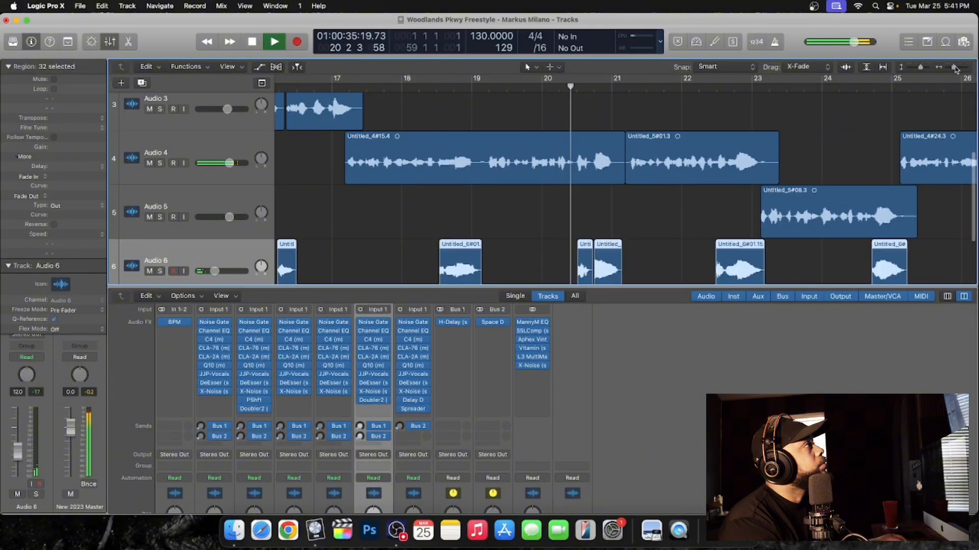
drag(953, 67, 956, 67)
scroll(819, 144, left, 3)
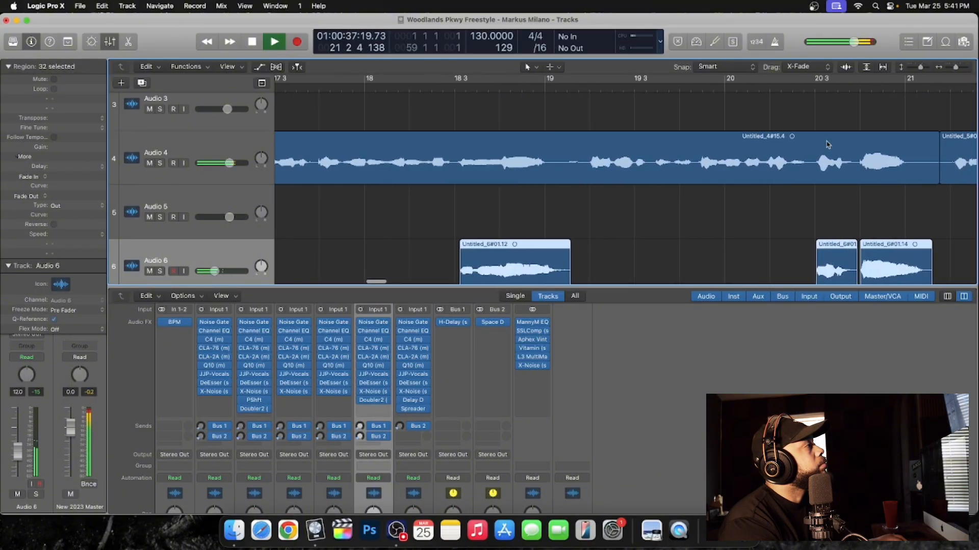
scroll(830, 141, right, 8)
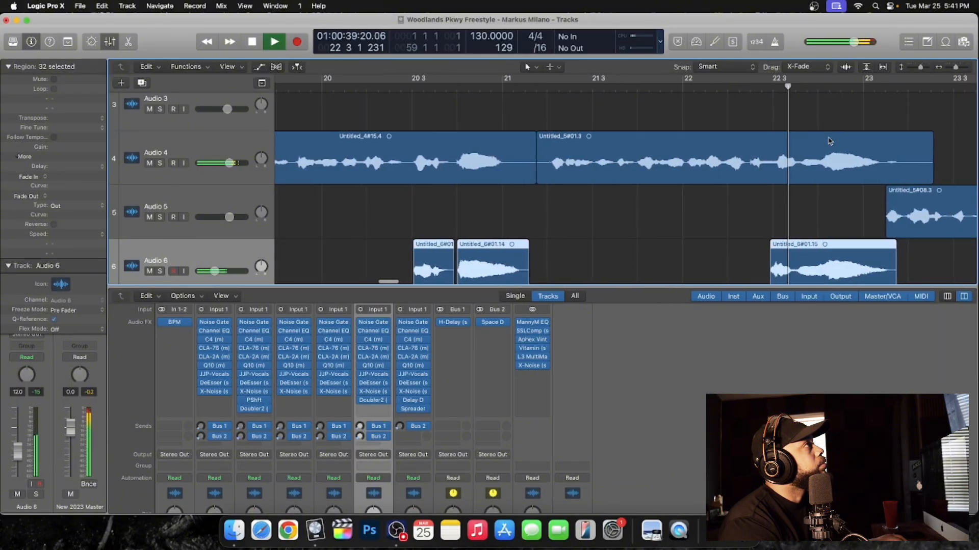
scroll(829, 141, left, 6)
key(space)
Place the playhead at 17 1 4 1, the start of the first Audio 4 vocal region, and hide the mixer.
scroll(829, 141, left, 12)
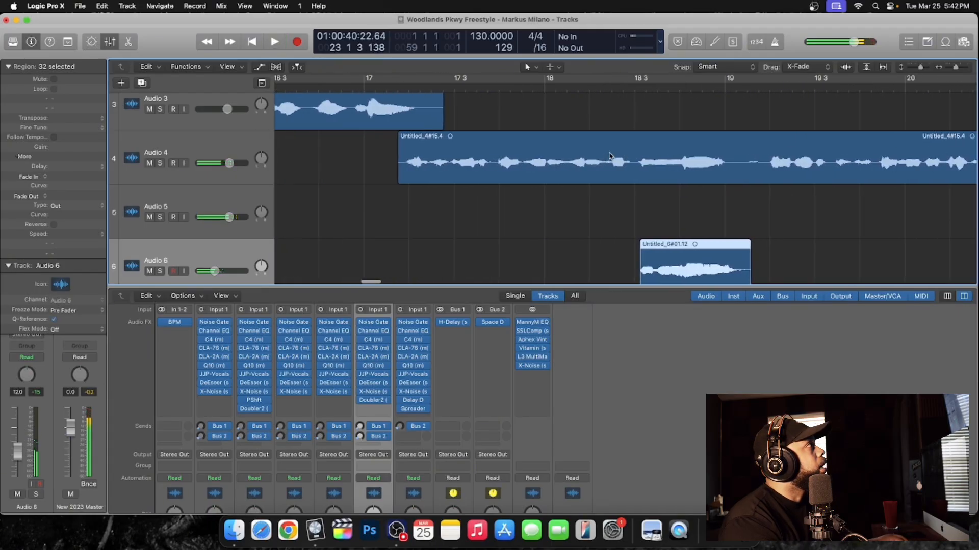
scroll(627, 151, up, 2)
scroll(628, 151, left, 2)
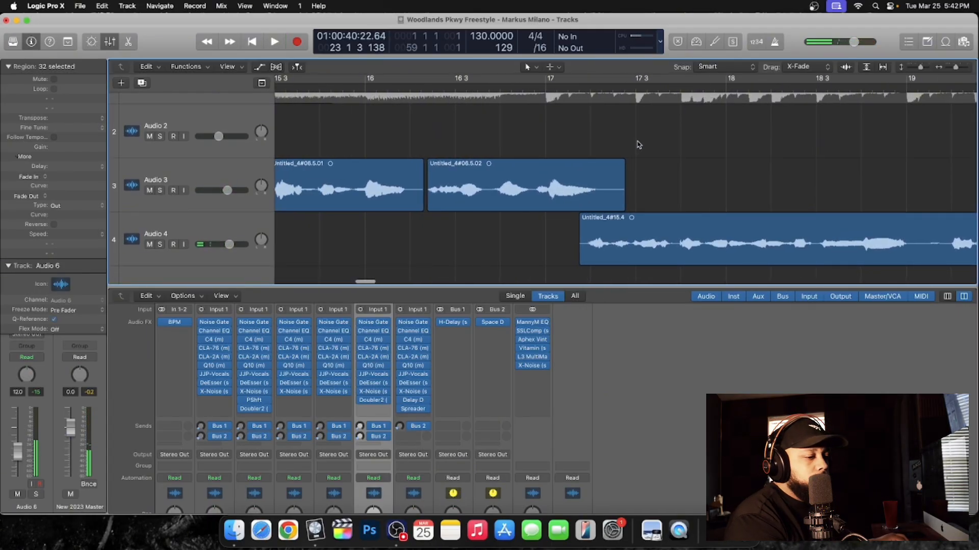
scroll(637, 145, down, 3)
scroll(637, 144, down, 1)
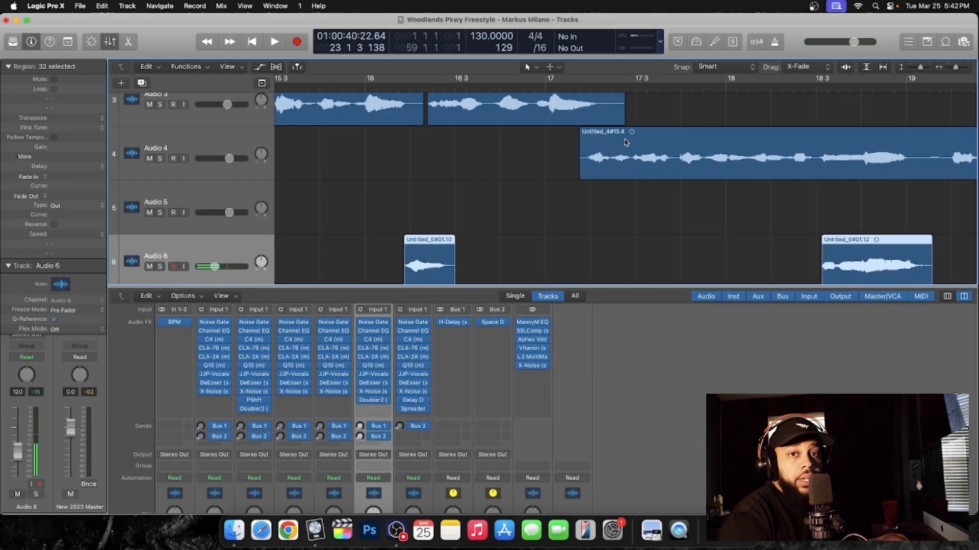
scroll(657, 125, up, 1)
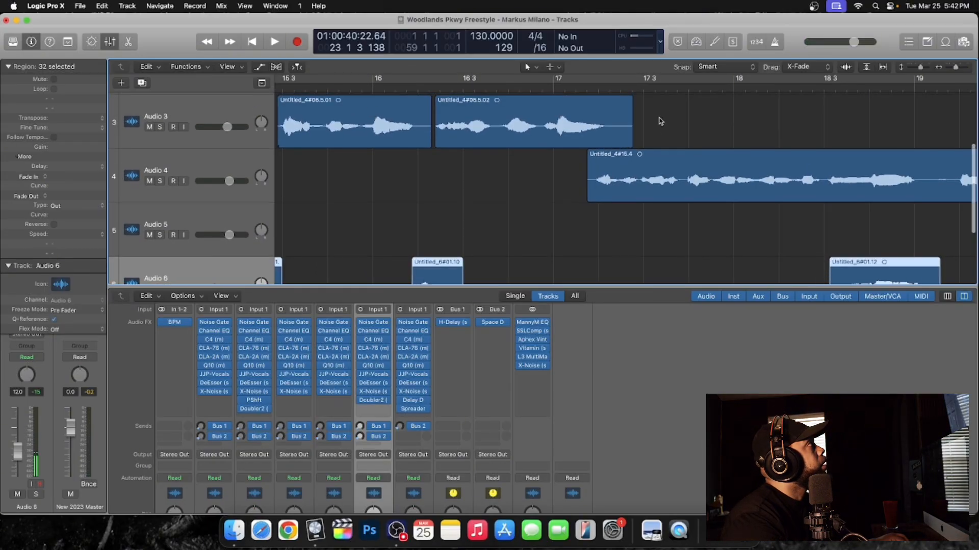
drag(600, 89, 591, 86)
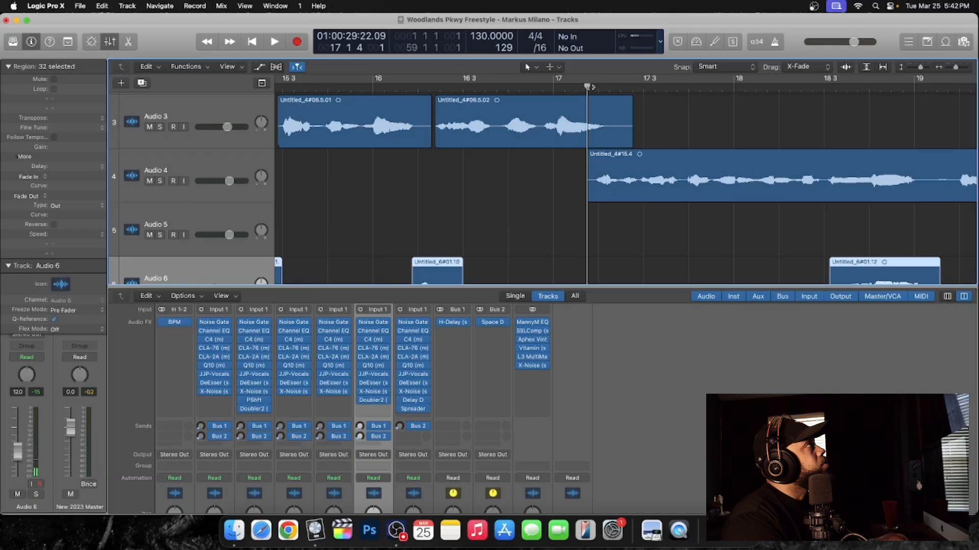
key(x)
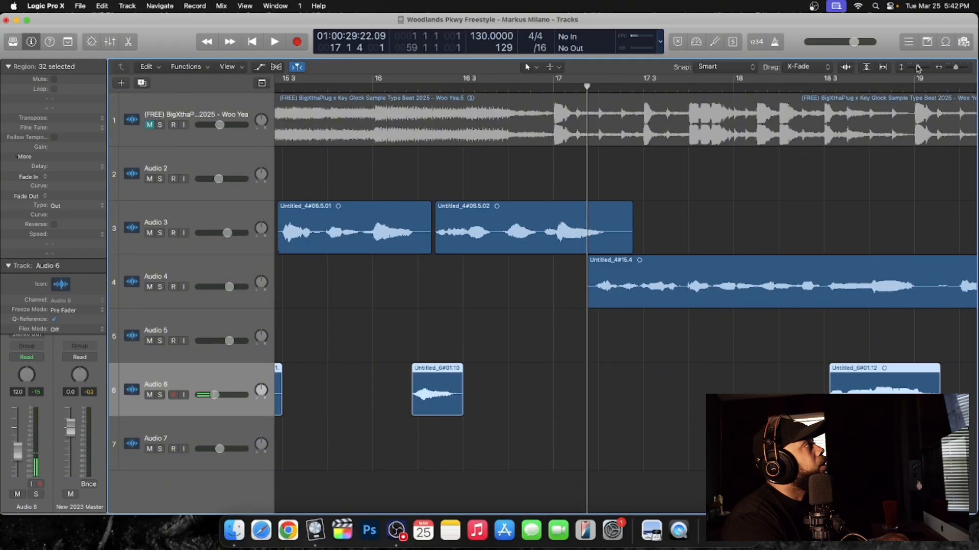
Play the overlap between the end of the Audio 3 vocal and the start of the Audio 4 vocal.
drag(917, 66, 959, 68)
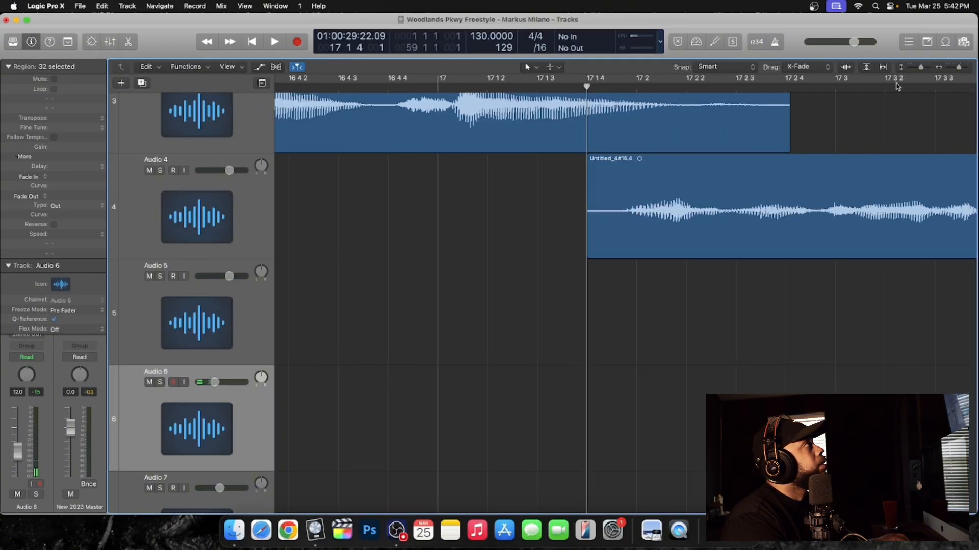
scroll(796, 105, up, 4)
key(space)
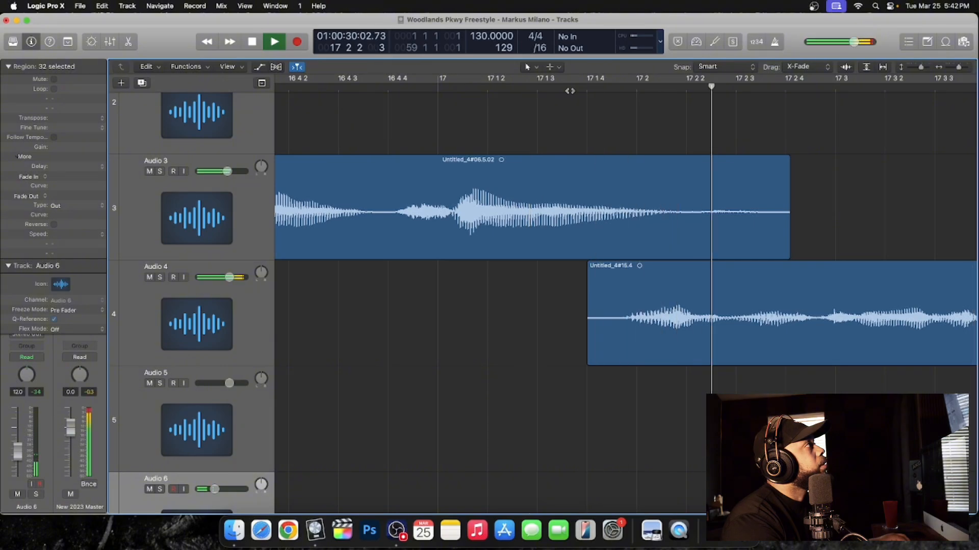
key(space)
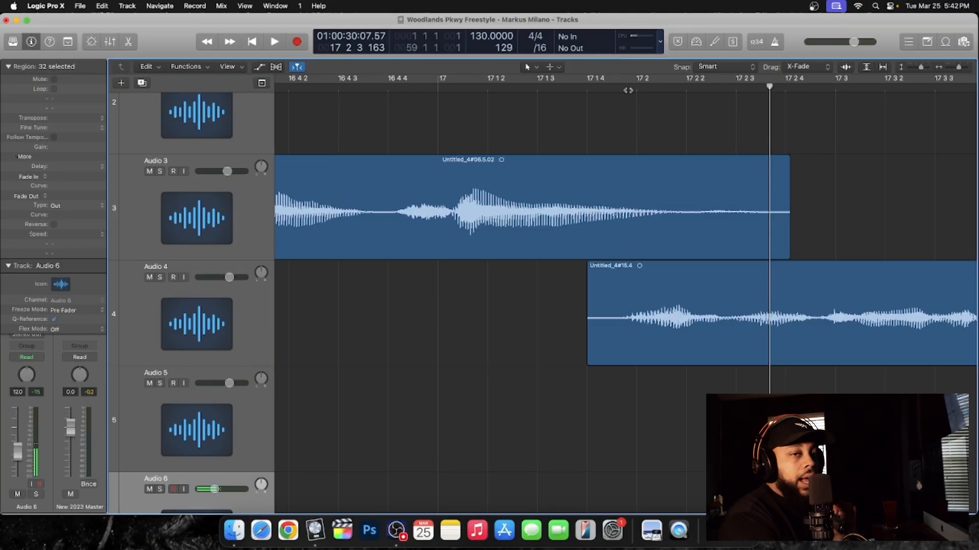
Split the first Audio 4 vocal region at 17 1 4 135, just before its first audible waveform.
scroll(640, 125, left, 3)
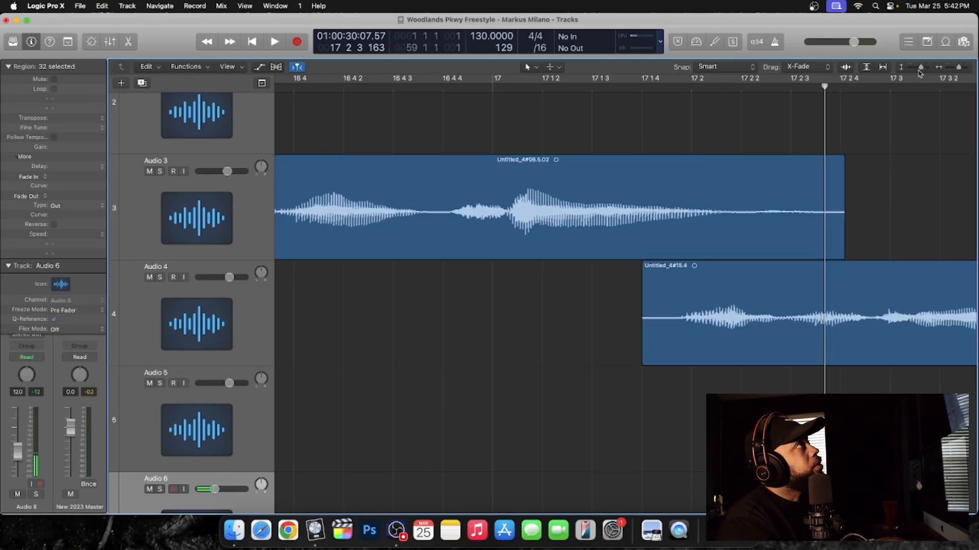
drag(920, 68, 959, 71)
scroll(860, 142, up, 6)
drag(514, 87, 508, 87)
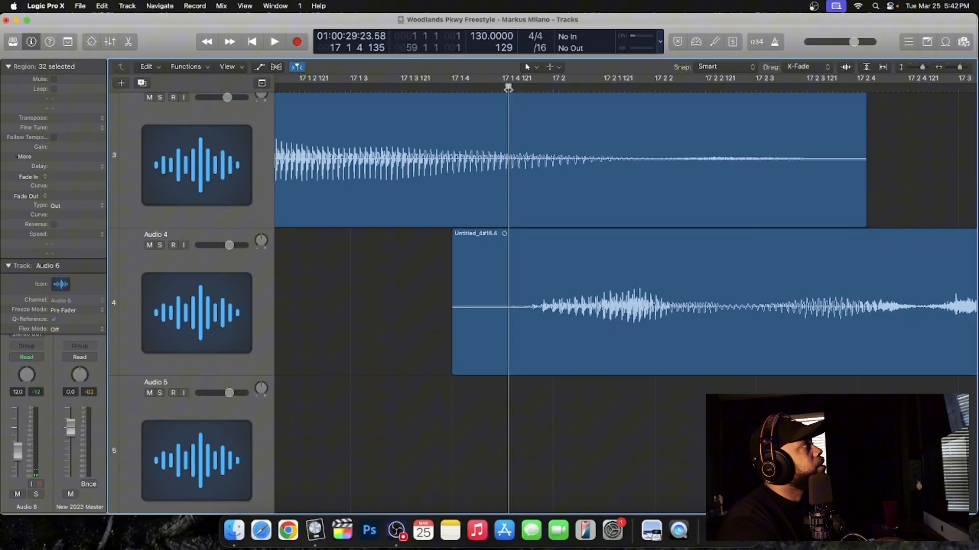
click(500, 273)
right_click(502, 270)
click(516, 276)
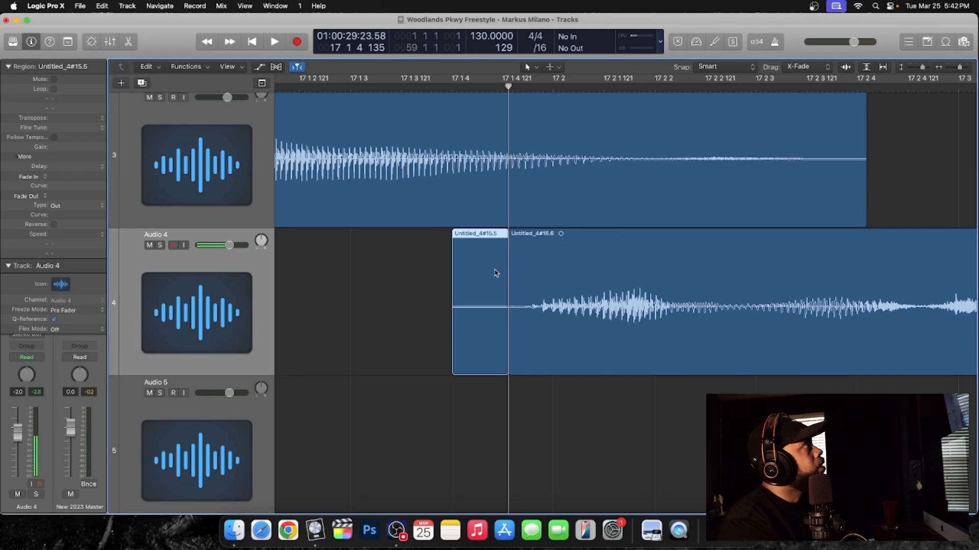
Delete the short silent piece split off from the start of the Audio 4 vocal.
click(528, 68)
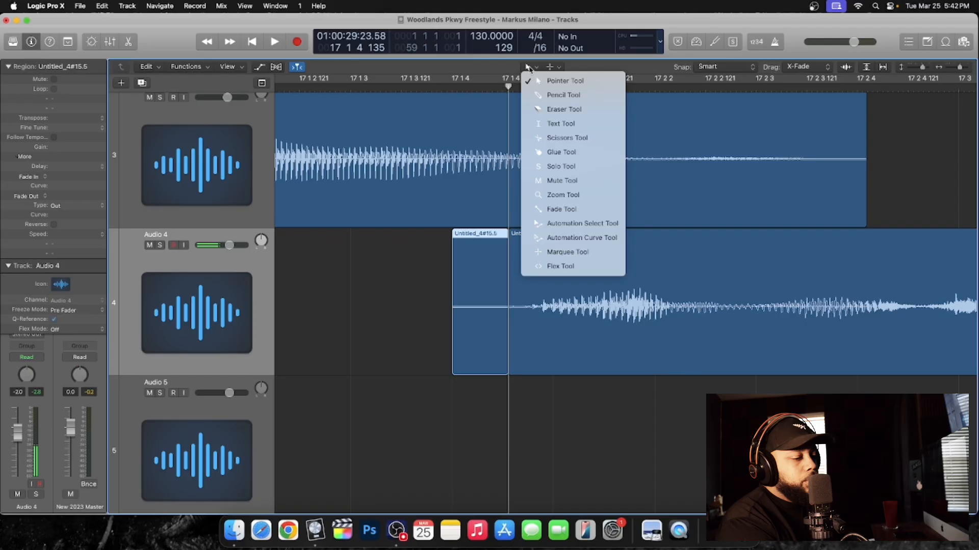
click(528, 69)
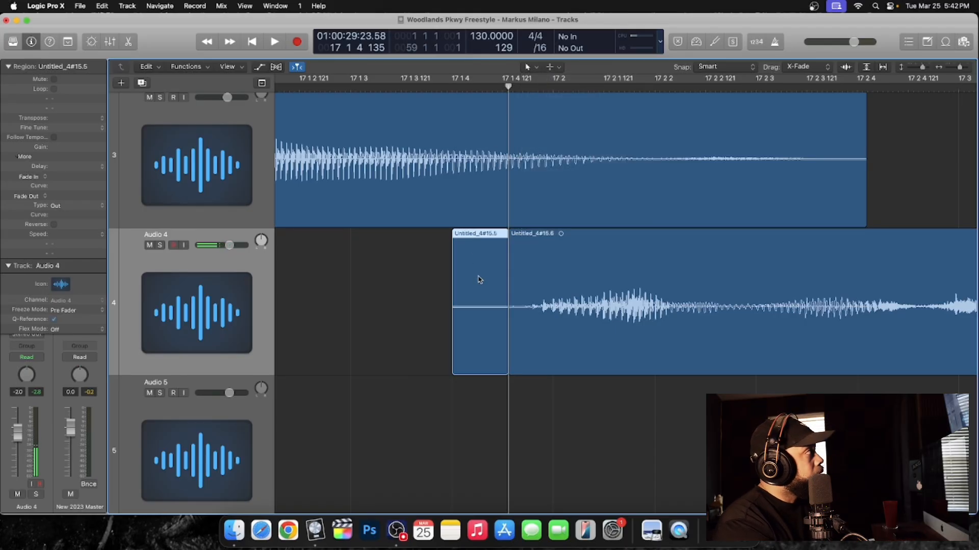
key(Delete)
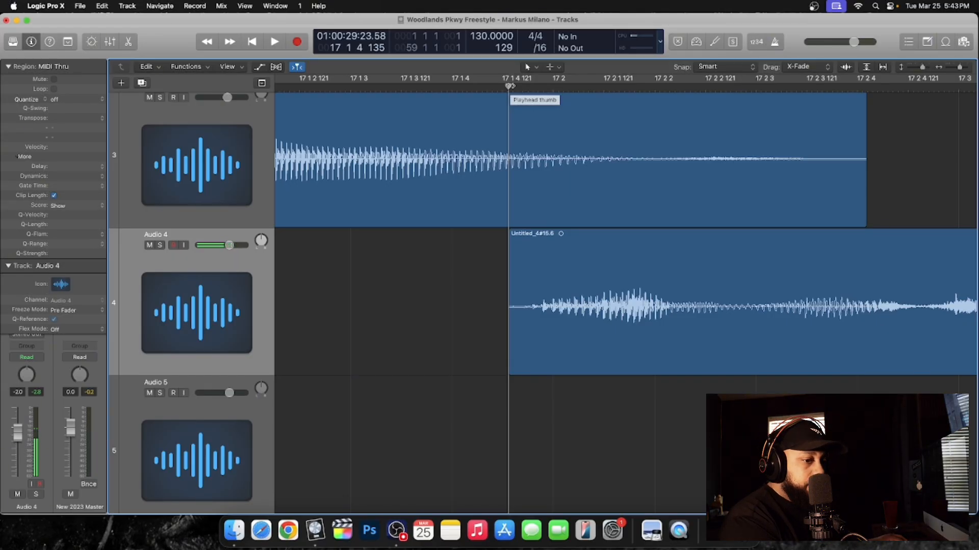
Play back the transition from the Audio 3 vocal into the trimmed Audio 4 vocal, including from just before its start.
key(space)
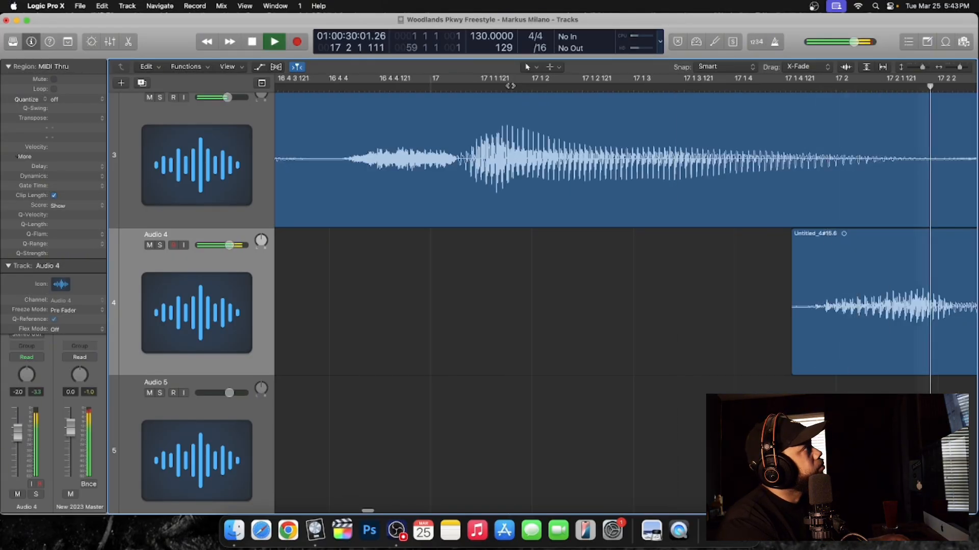
key(space)
scroll(526, 153, left, 3)
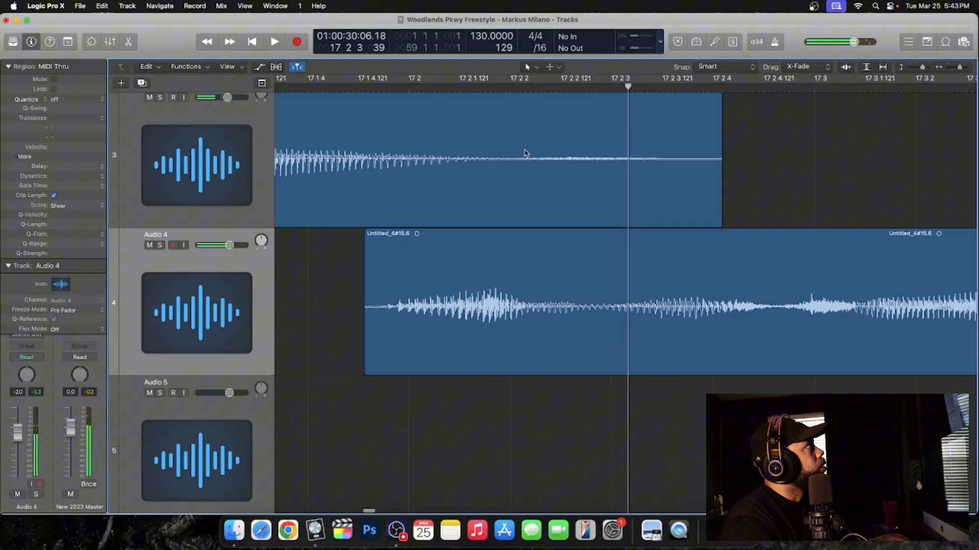
click(350, 86)
key(space)
key(space)
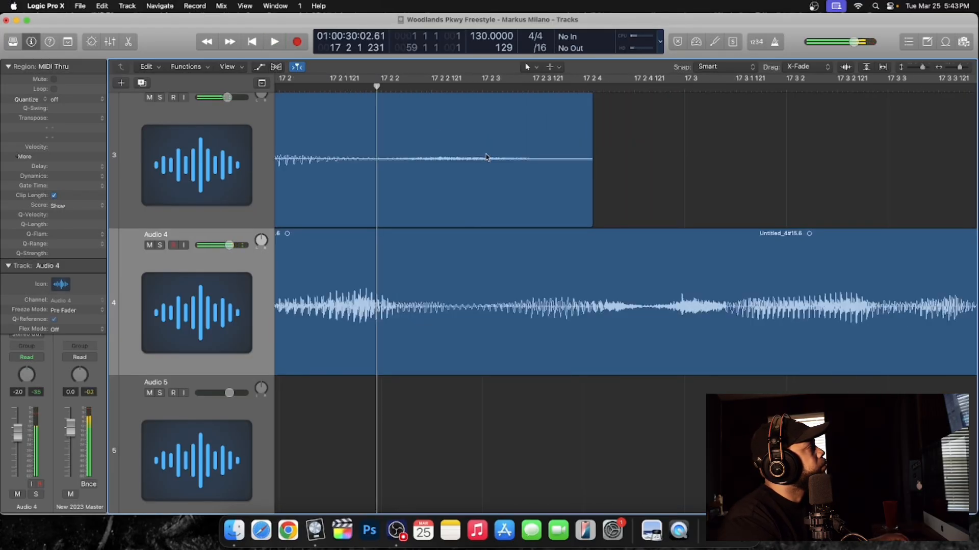
Split the Audio 4 vocal region at 17 2 1 161, partway through its first waveform burst.
scroll(350, 87, left, 3)
click(422, 87)
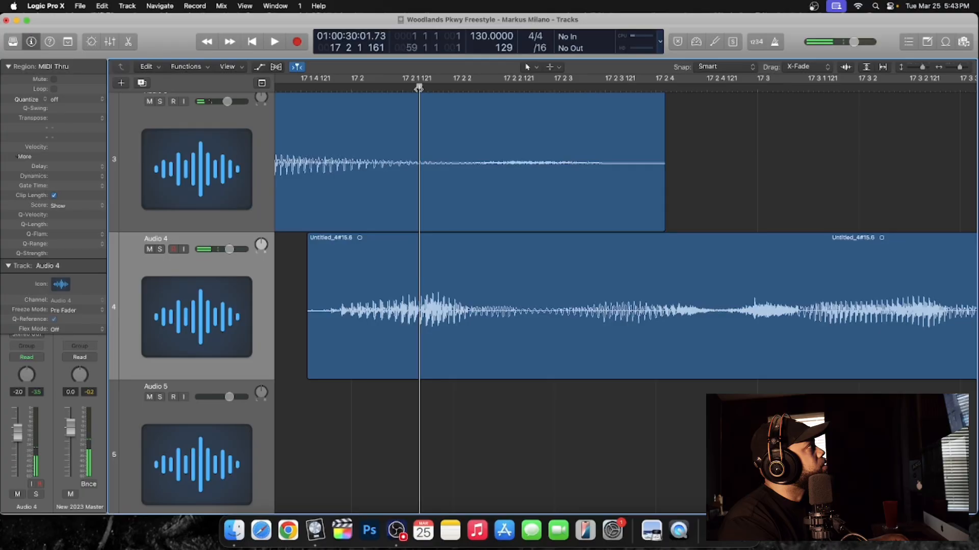
click(429, 297)
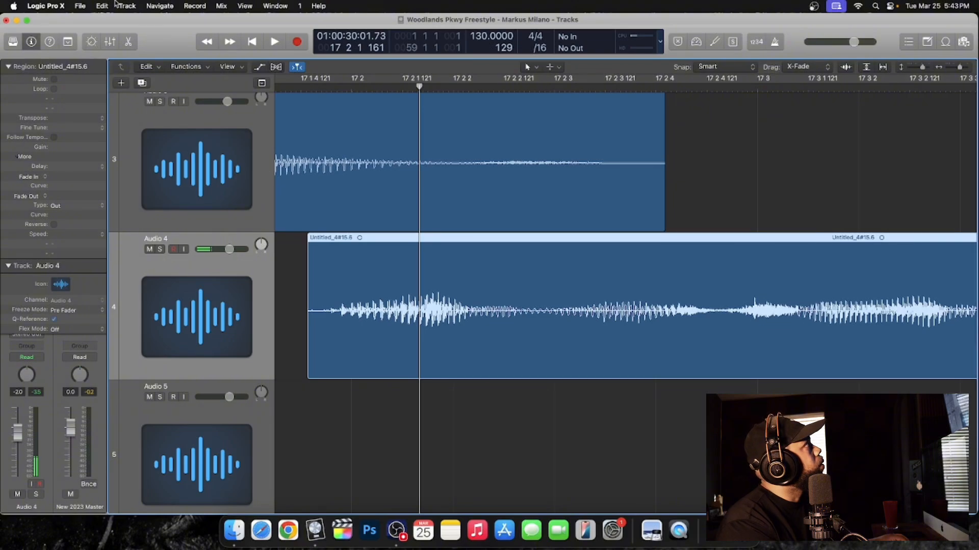
right_click(491, 274)
click(503, 279)
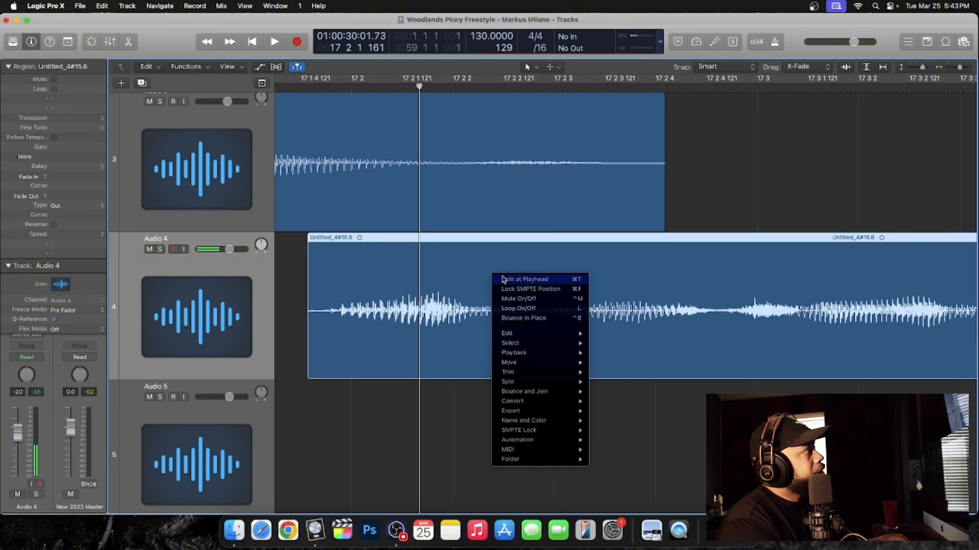
Copy the short opening piece of the split Audio 4 vocal, and undo the split.
click(381, 296)
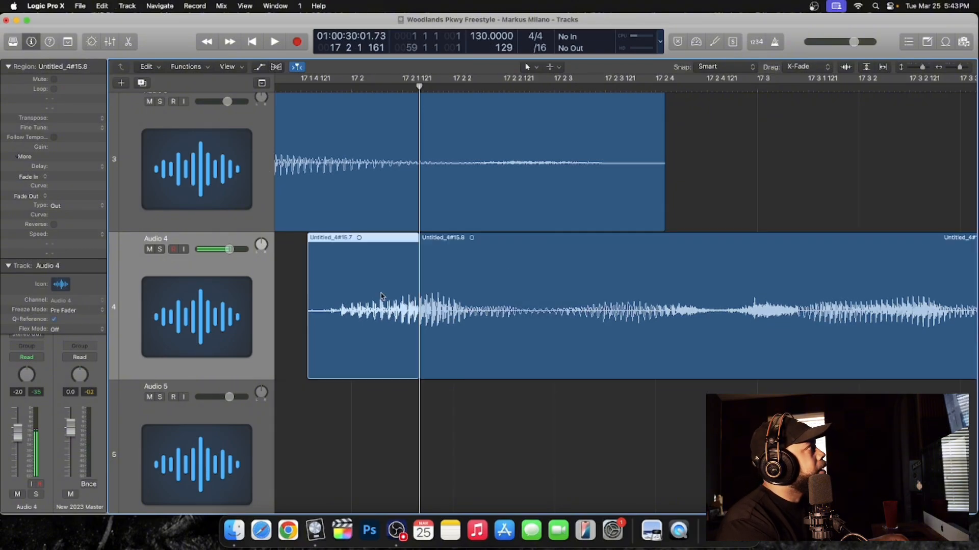
click(101, 6)
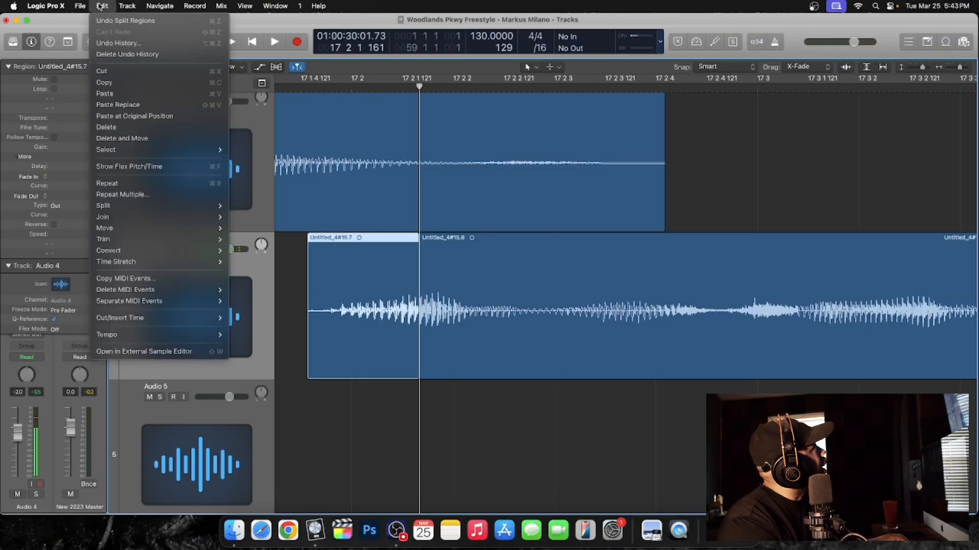
click(103, 83)
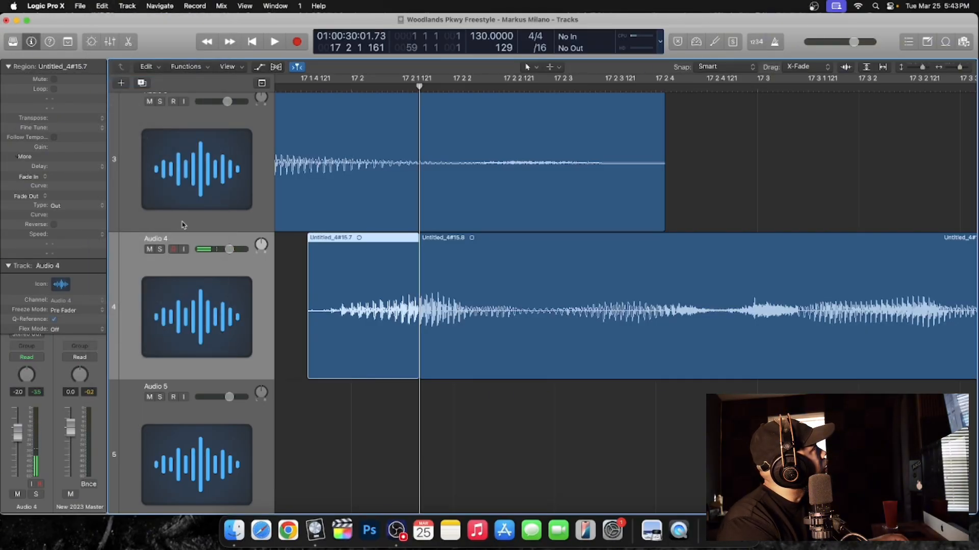
click(101, 6)
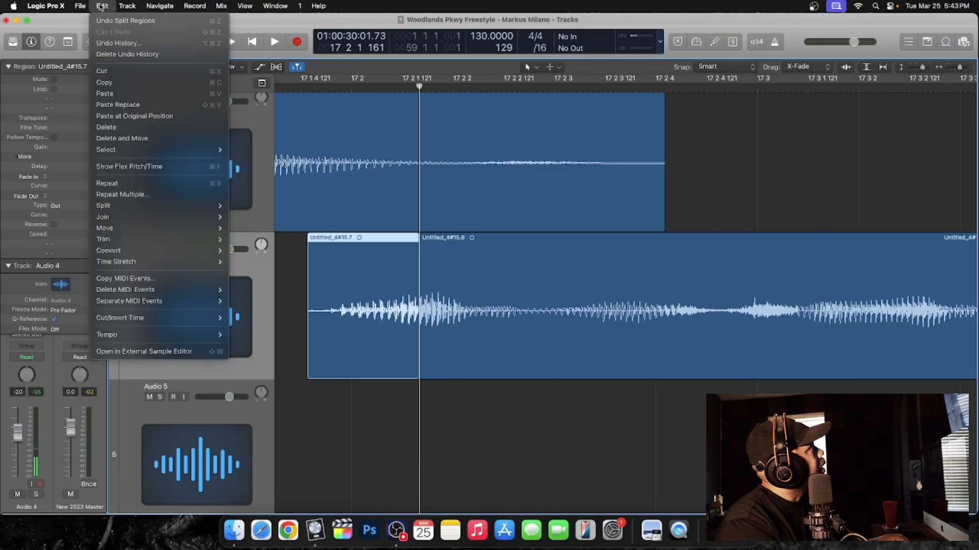
click(115, 21)
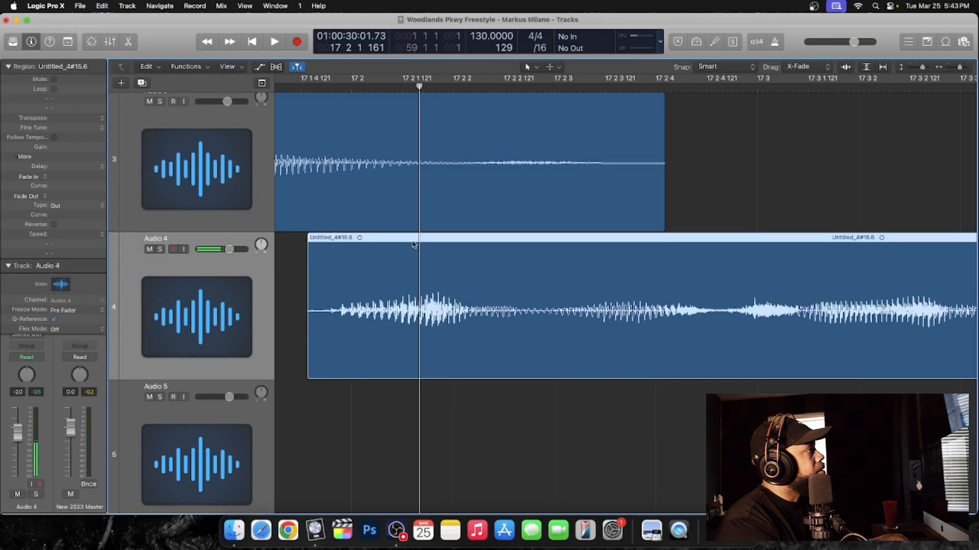
Paste the copied vocal piece on the Audio 4 track at 17 1 2 161, ahead of the main region.
scroll(413, 244, left, 10)
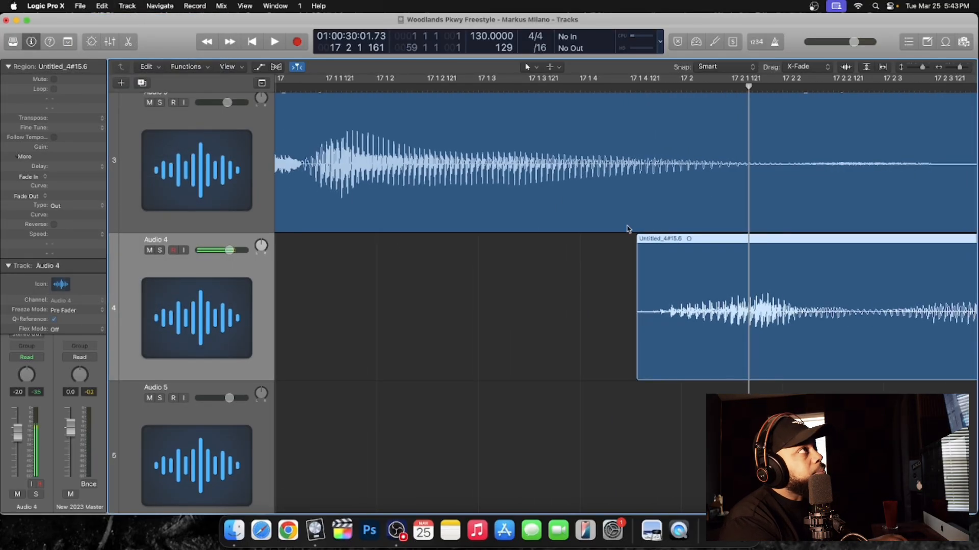
click(955, 68)
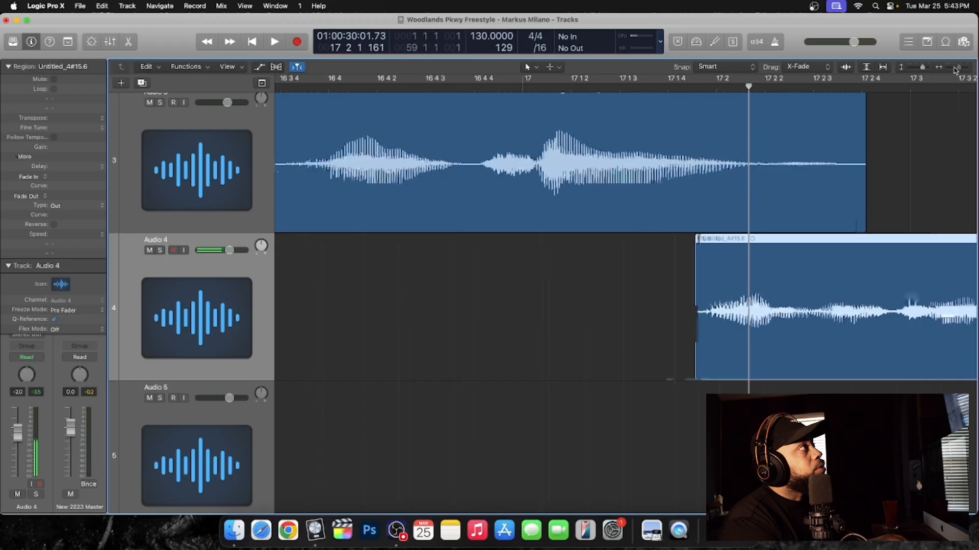
click(955, 68)
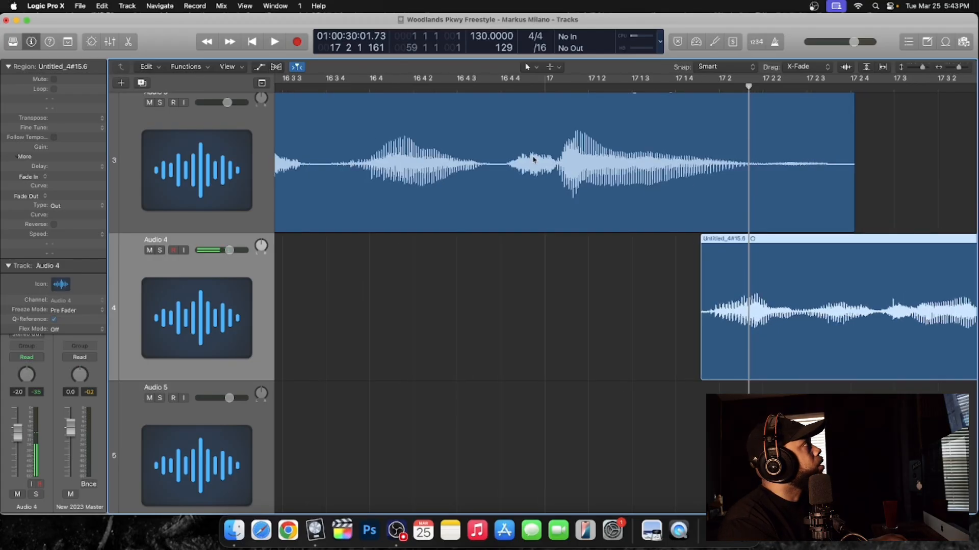
click(220, 312)
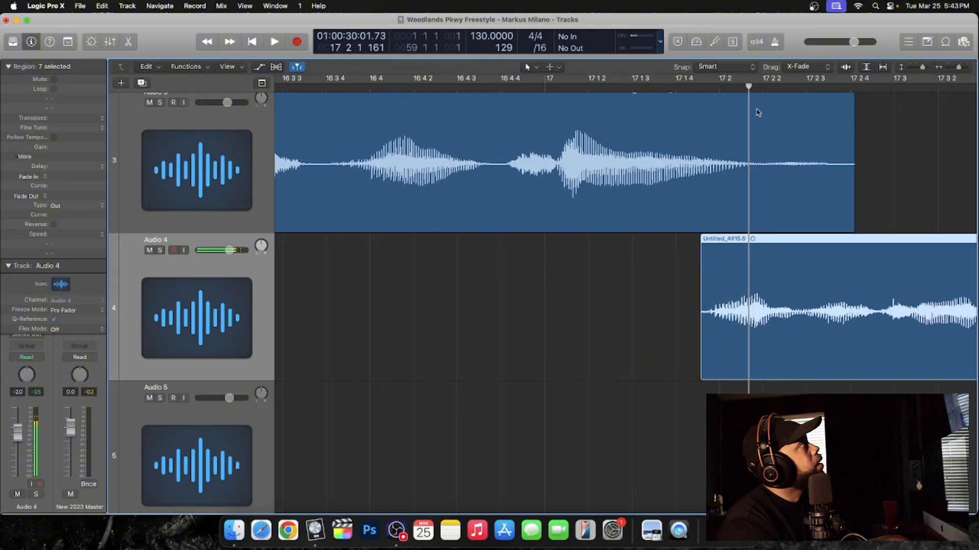
click(588, 86)
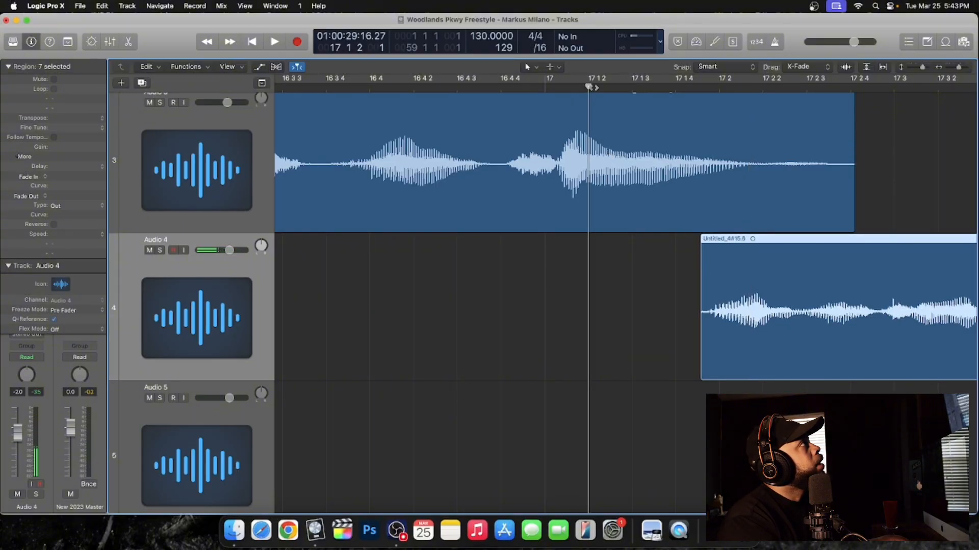
drag(960, 70, 958, 69)
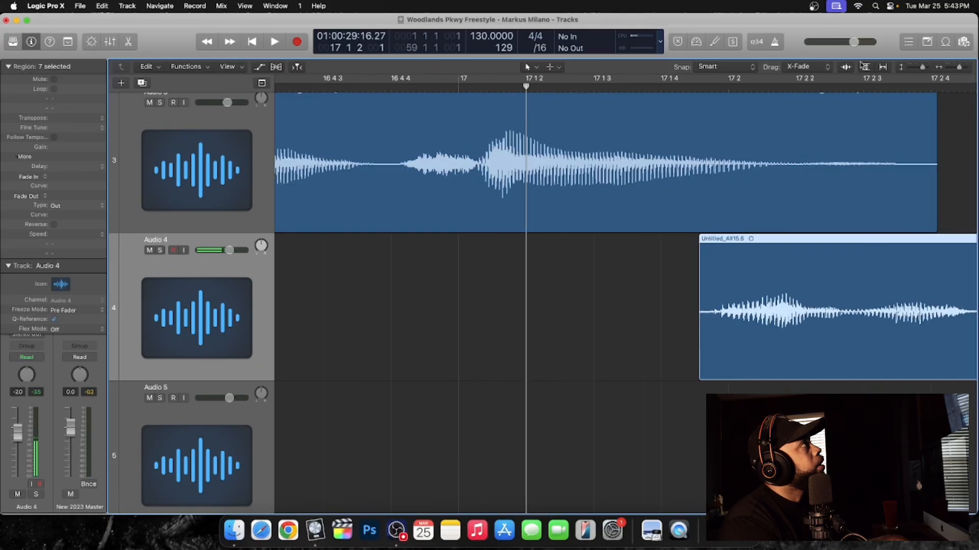
click(706, 91)
mouse_move(706, 89)
mouse_down()
mouse_move(717, 89)
mouse_move(698, 91)
mouse_up()
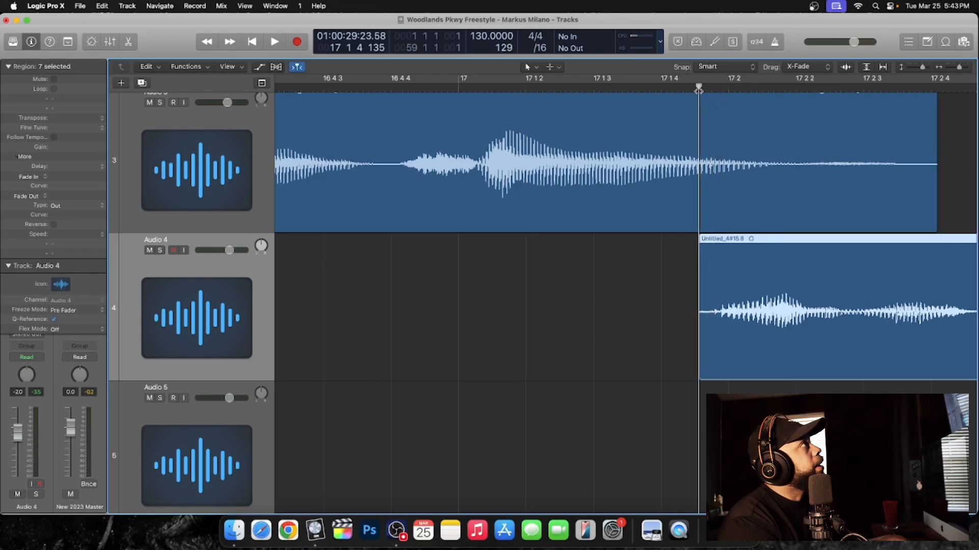
click(678, 284)
drag(697, 88, 570, 92)
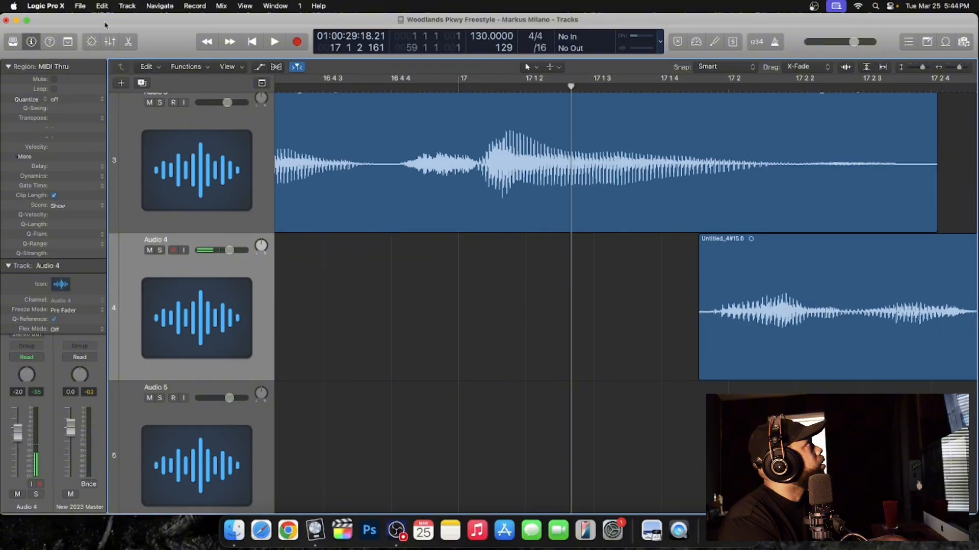
click(107, 6)
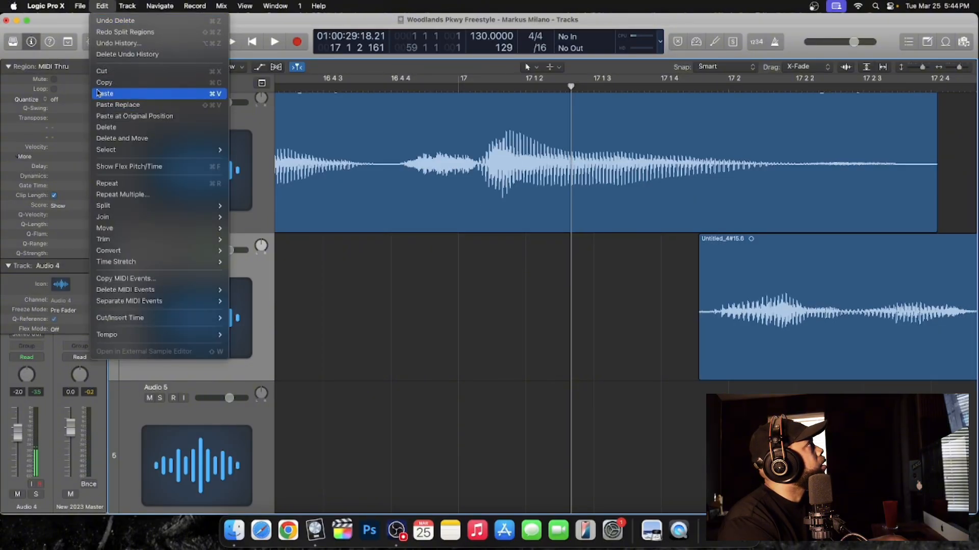
click(104, 93)
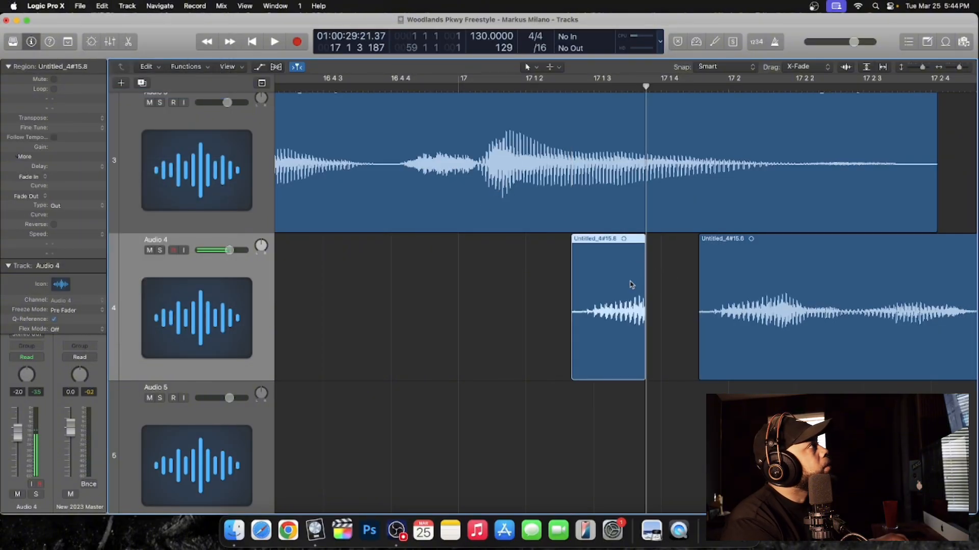
Move the pasted piece closer to the start of the main Audio 4 region and play back the transition.
drag(630, 282, 666, 295)
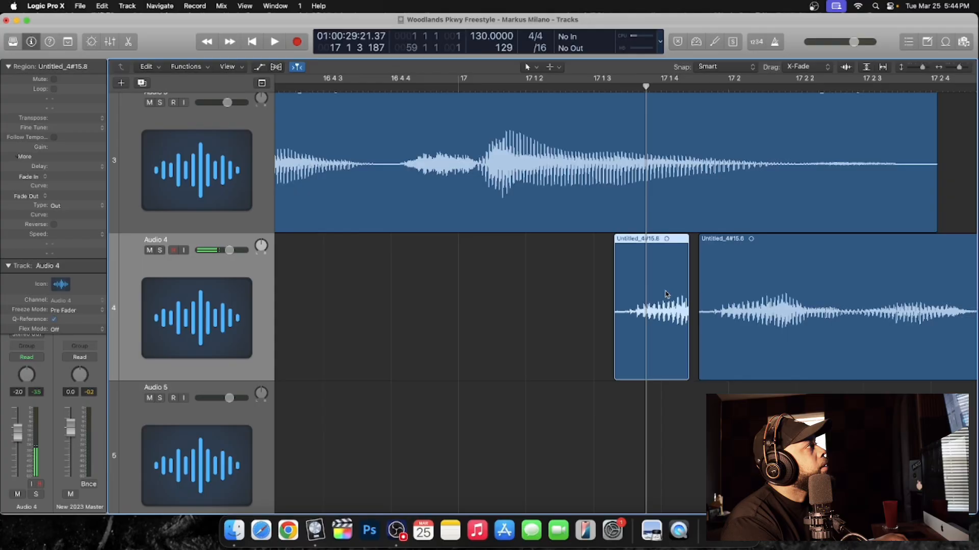
click(379, 86)
key(space)
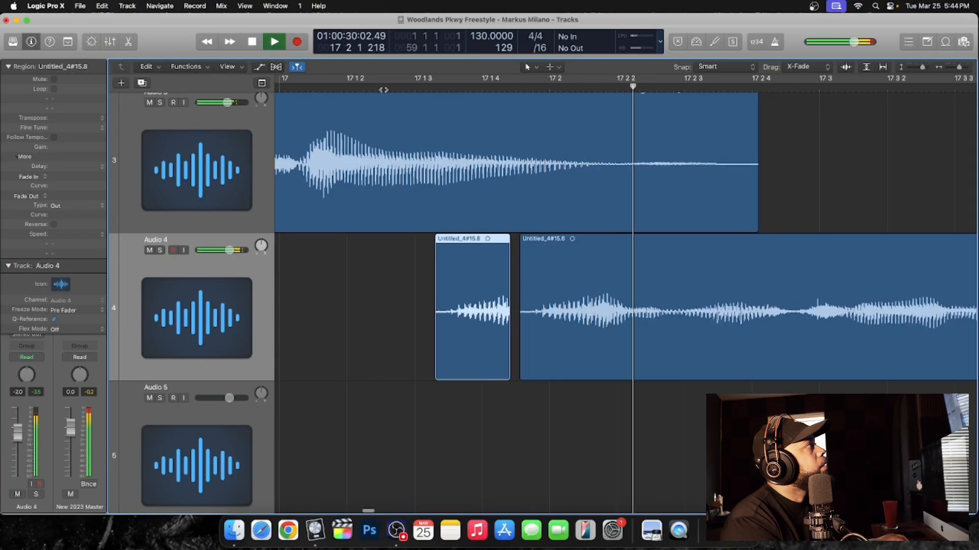
key(space)
scroll(502, 222, left, 5)
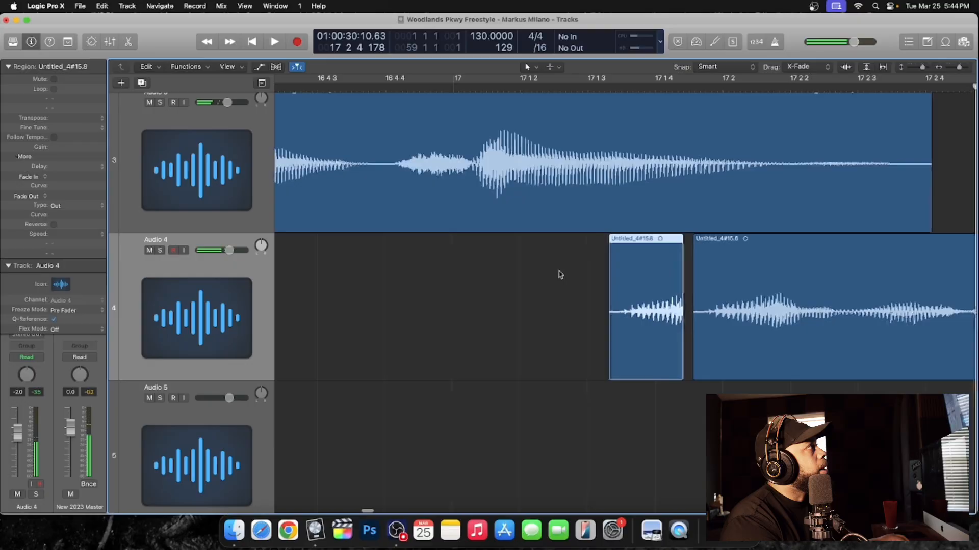
Shift the pasted piece slightly earlier to widen the gap before the main Audio 4 region, and play it back.
drag(612, 288, 604, 290)
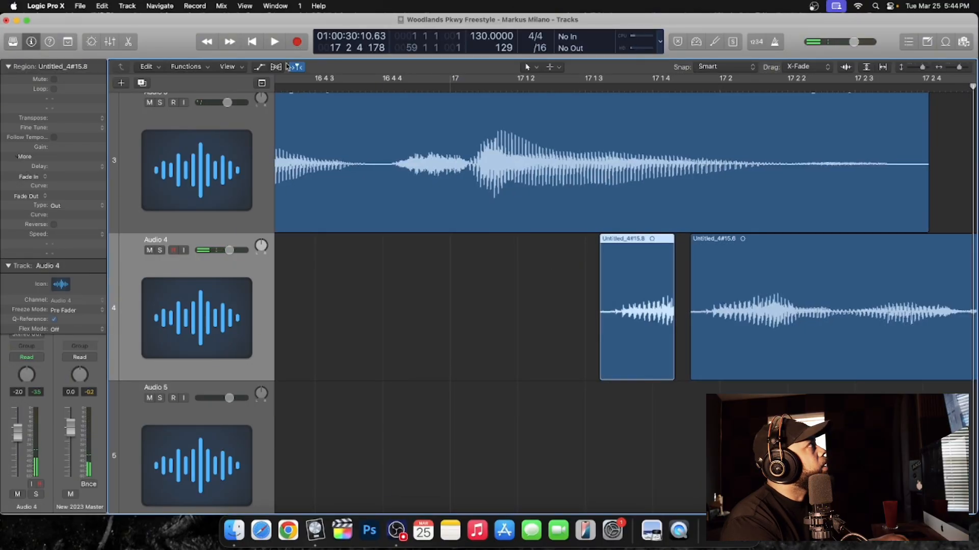
key(space)
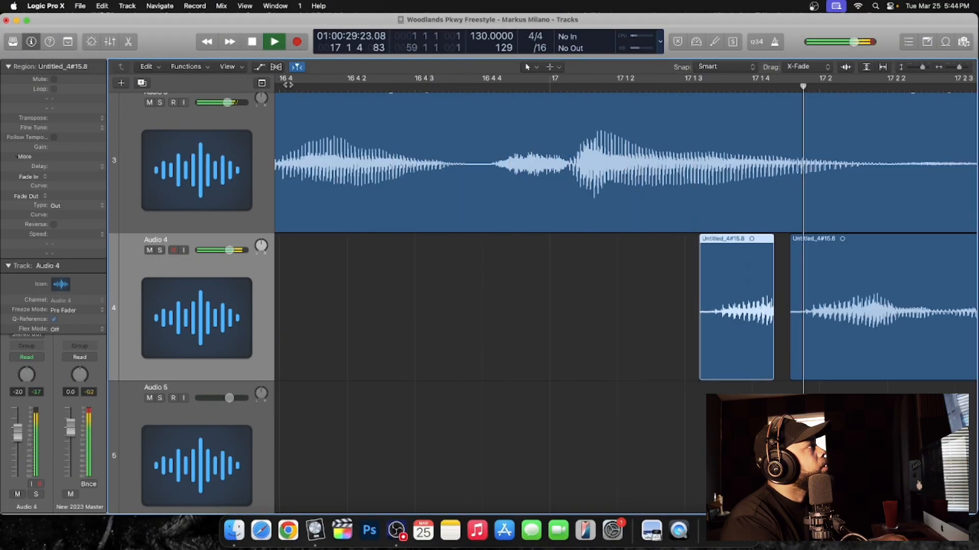
key(space)
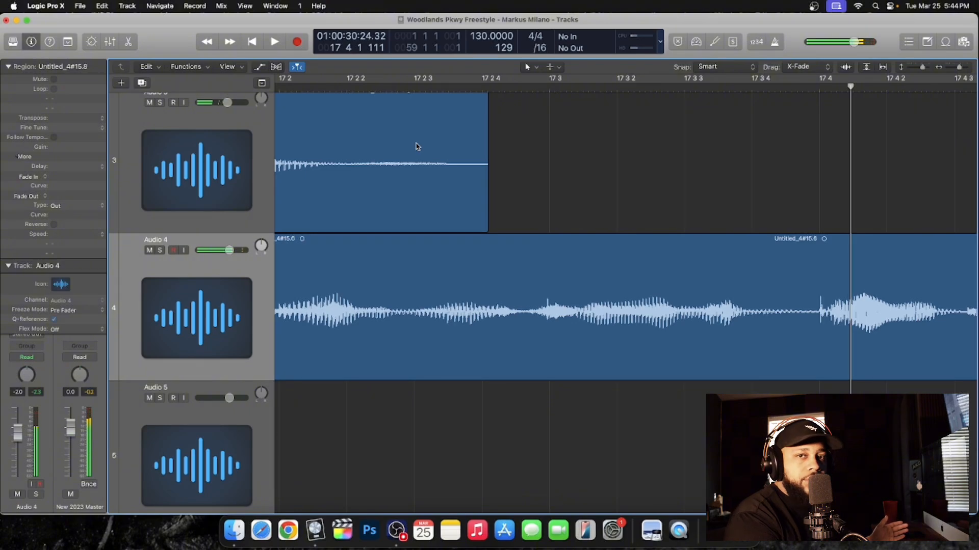
Paste a second copy of the vocal piece on Audio 4 at 17 1 1 1 and move it directly before the first copy.
scroll(501, 192, left, 8)
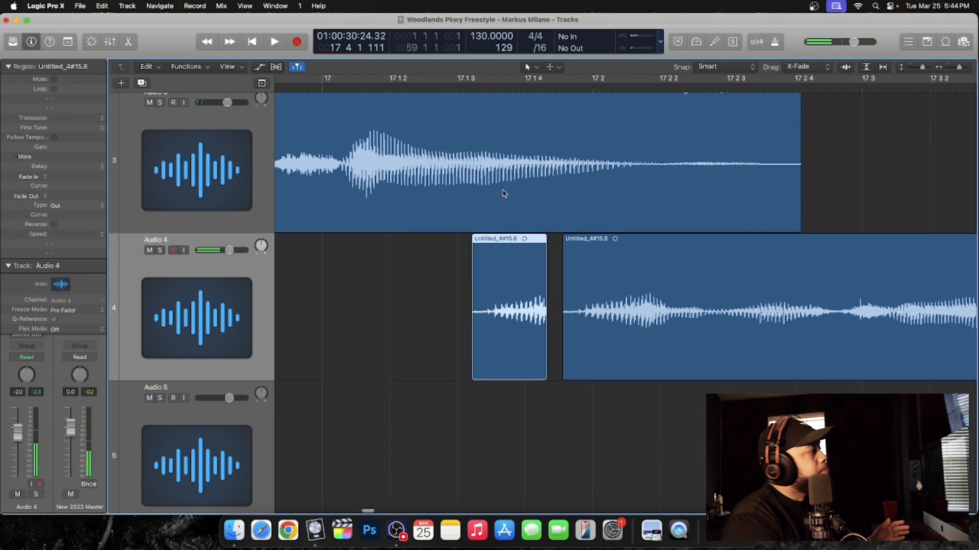
scroll(503, 193, left, 1)
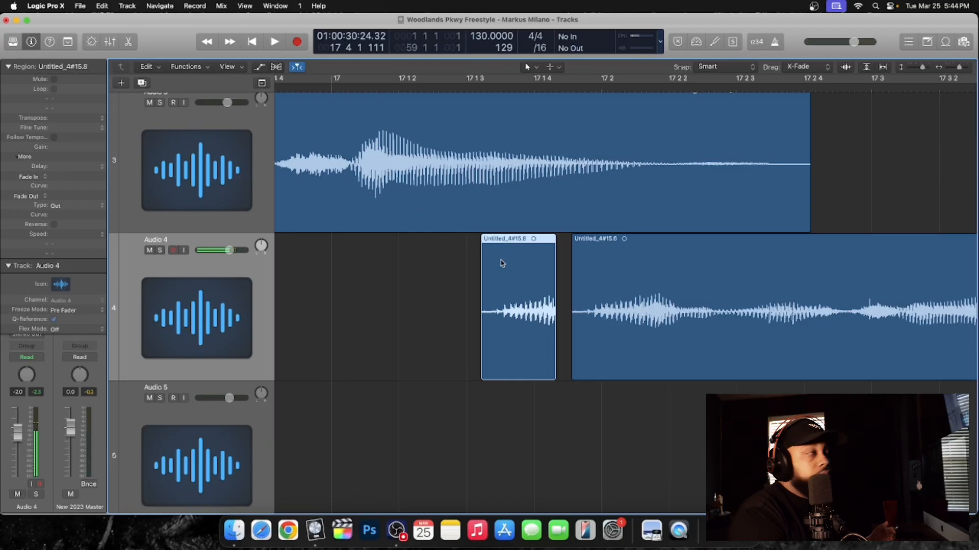
scroll(504, 262, left, 5)
click(500, 86)
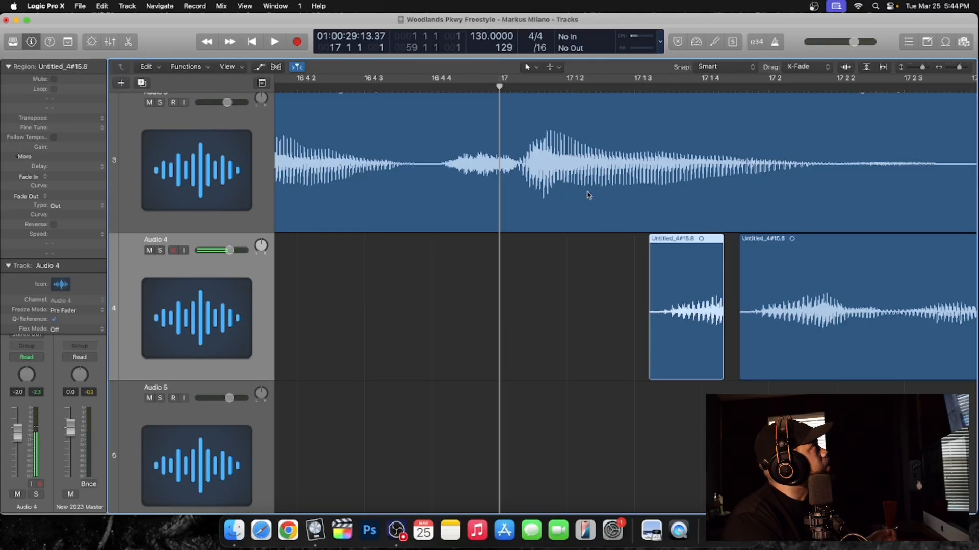
click(109, 7)
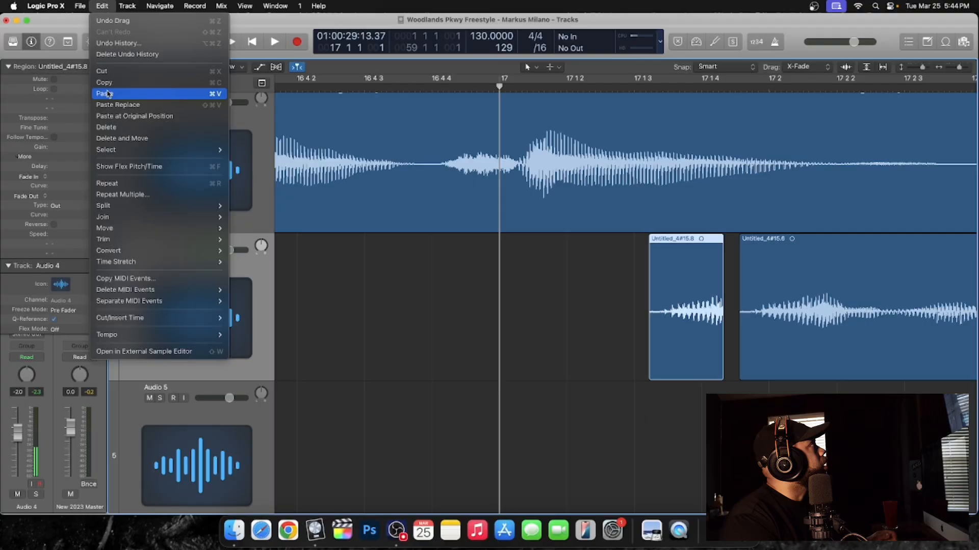
click(109, 94)
drag(535, 295, 609, 298)
click(551, 294)
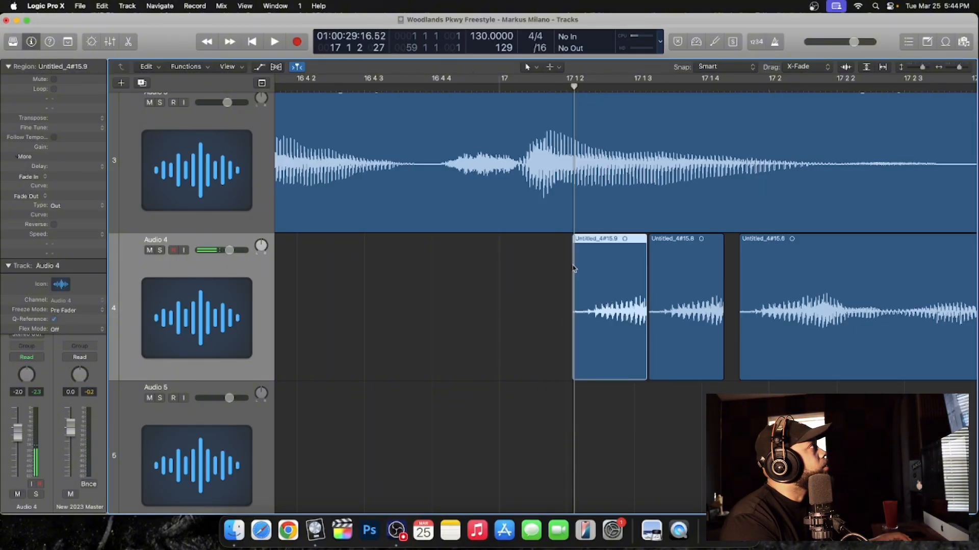
Play back the two repeated pieces leading into the main Audio 4 vocal.
click(321, 88)
key(space)
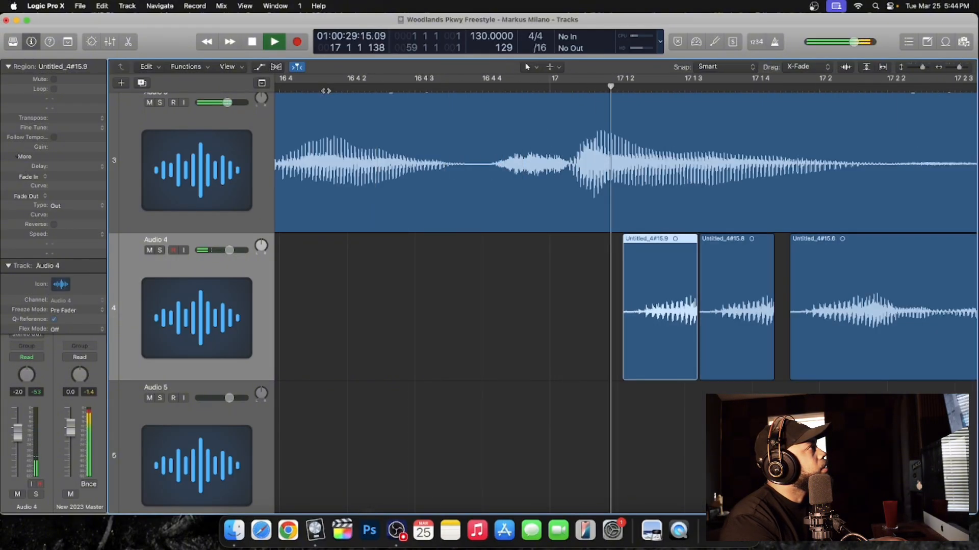
key(space)
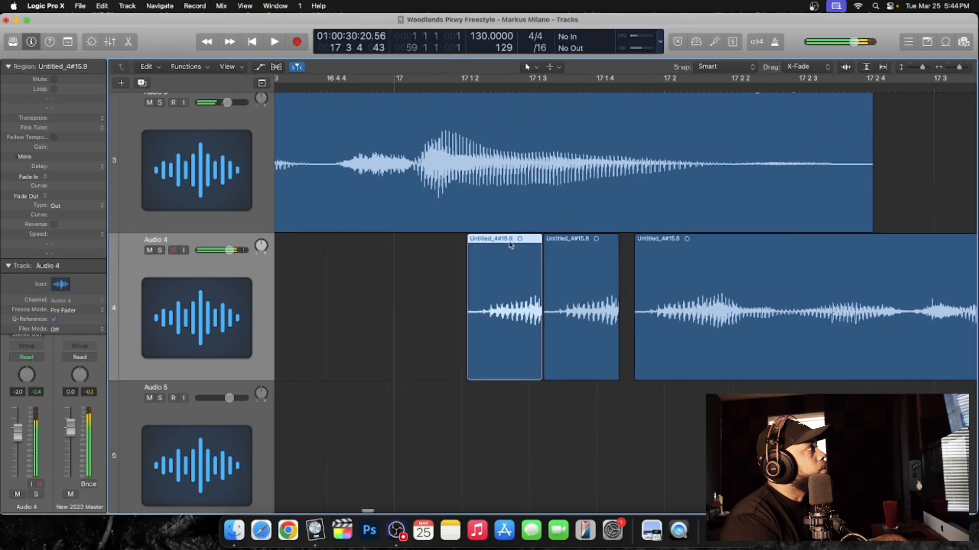
Shift the second copy slightly earlier to match the gap after the first copy, and play back the stutter into the vocal.
mouse_move(521, 289)
mouse_down()
mouse_move(466, 286)
mouse_move(511, 286)
mouse_up()
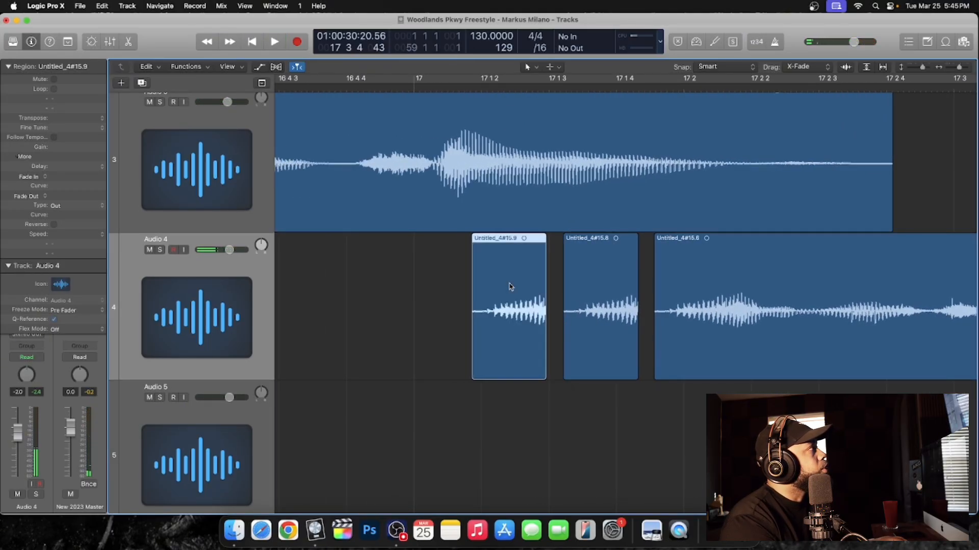
click(510, 285)
scroll(499, 285, left, 5)
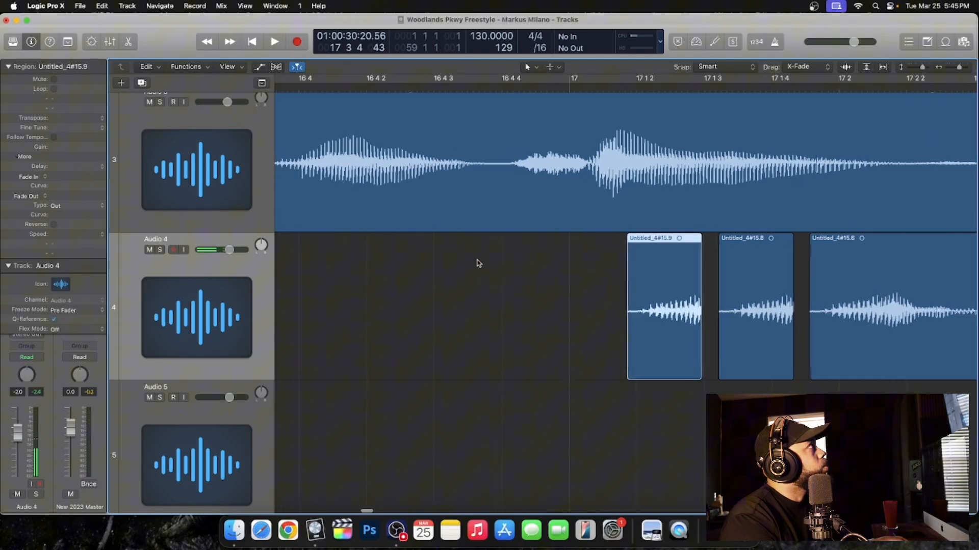
click(358, 86)
key(space)
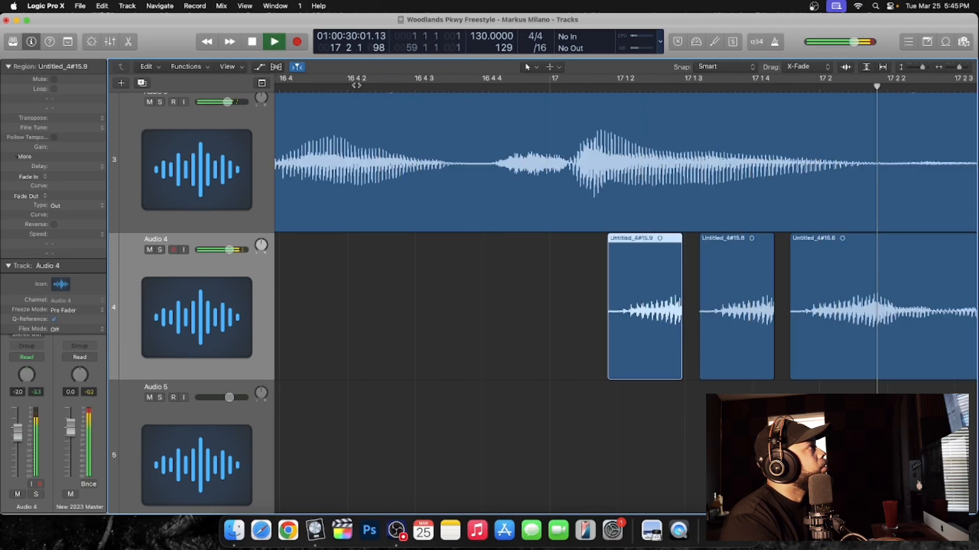
key(space)
scroll(434, 140, left, 5)
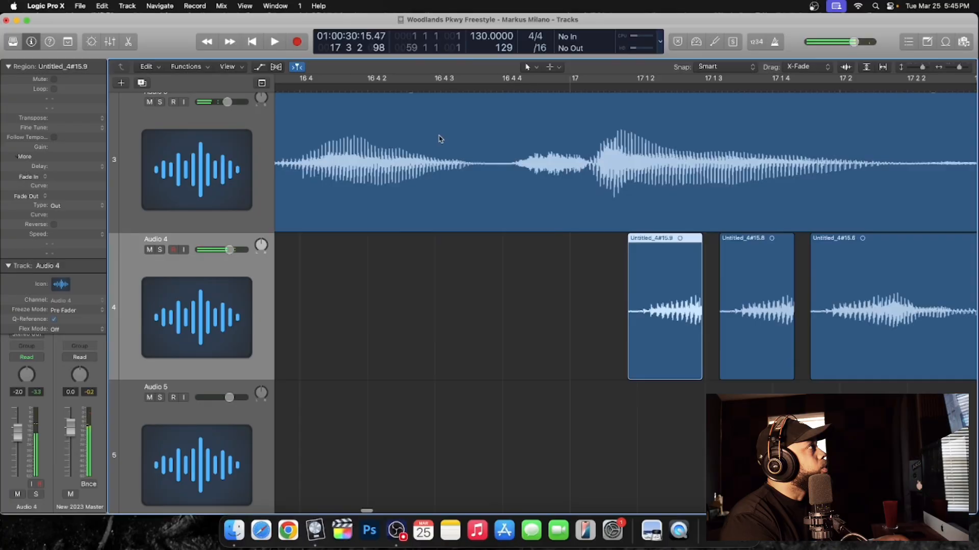
Move the earliest repeated piece on Audio 4 further ahead to widen the gap after it, and play back the lead-in.
drag(634, 279, 604, 278)
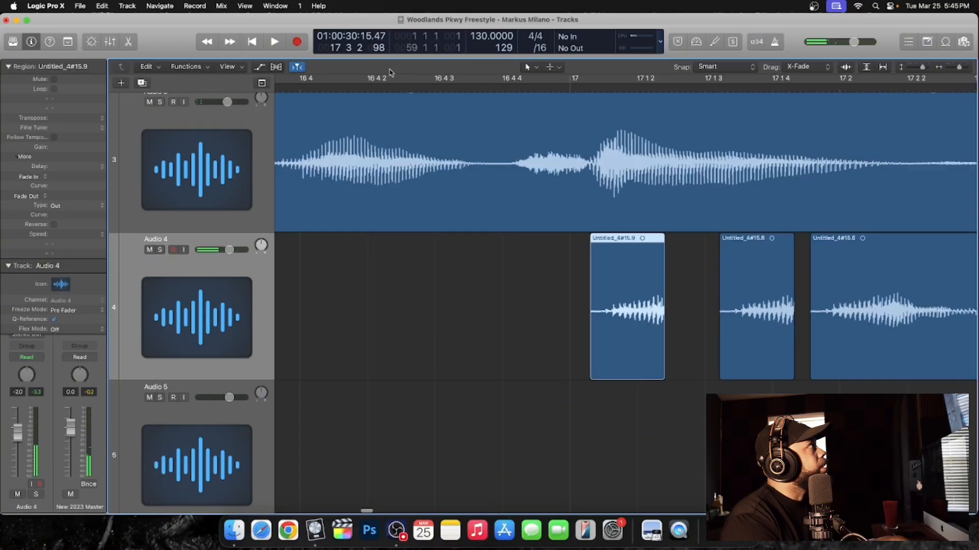
click(348, 90)
key(space)
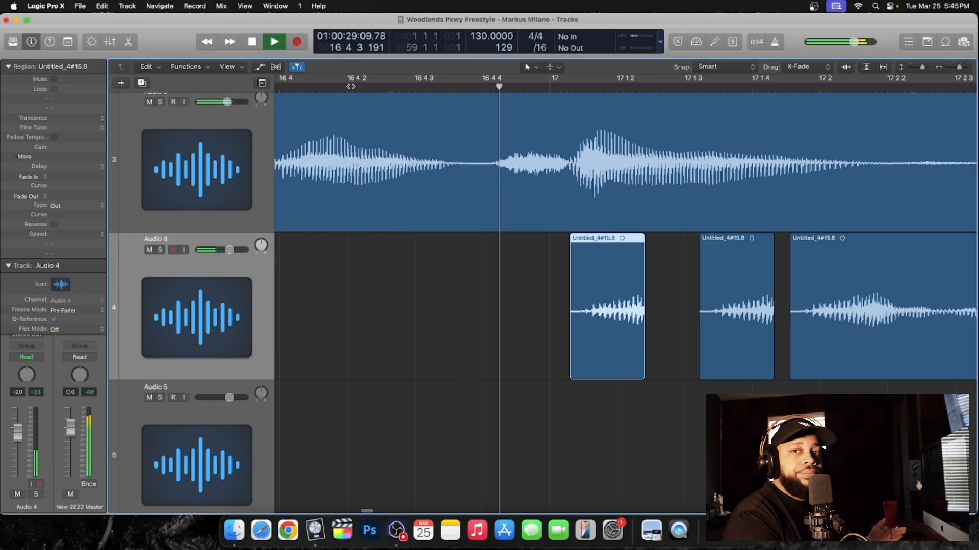
key(space)
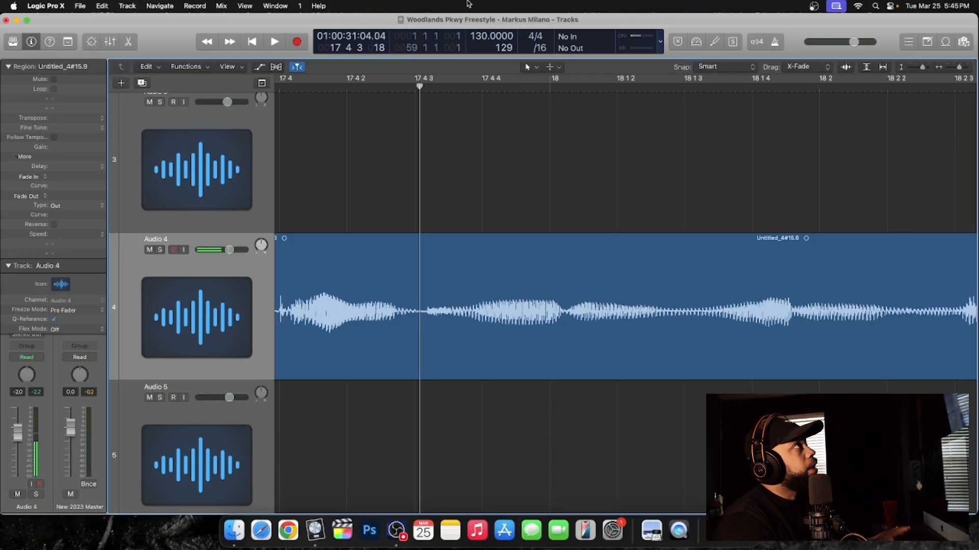
Look over the arrangement of vocal regions across the audio tracks, from the first vocals around bar 16 to the song's end.
mouse_move(960, 70)
mouse_down()
mouse_move(919, 67)
mouse_move(952, 72)
mouse_up()
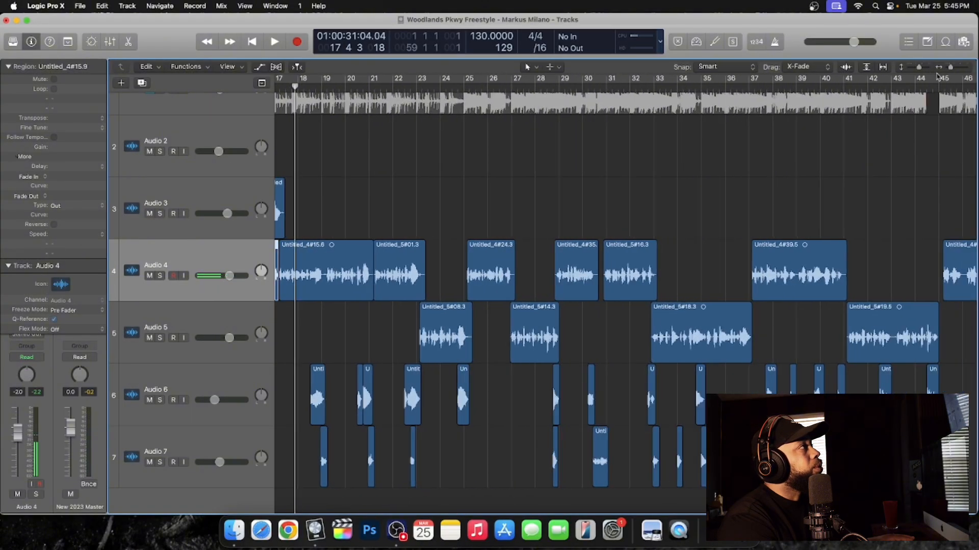
scroll(886, 131, up, 3)
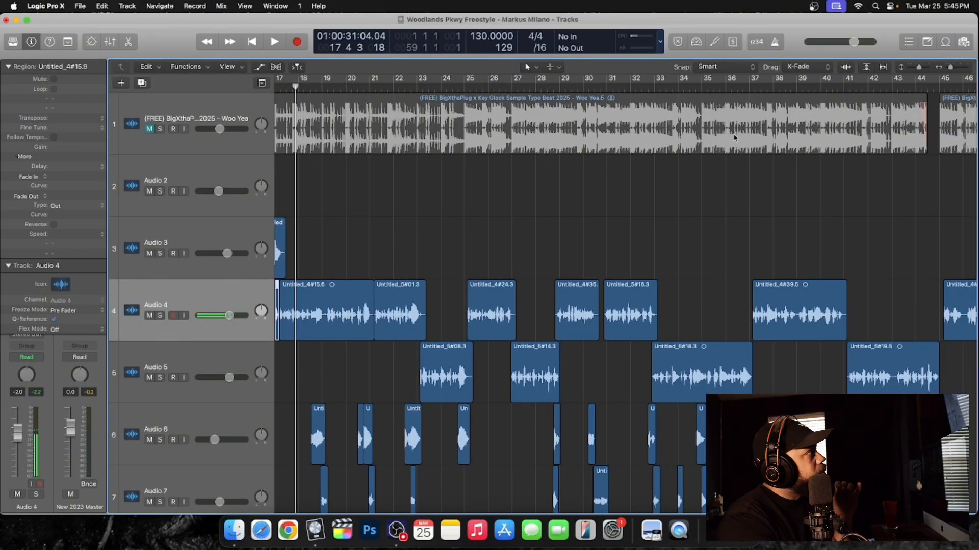
scroll(821, 222, left, 5)
scroll(820, 222, right, 15)
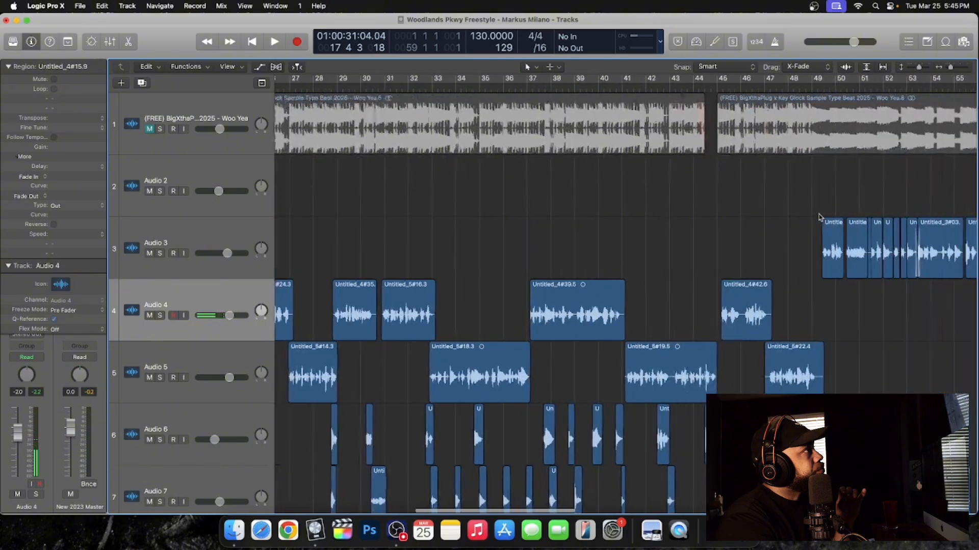
scroll(754, 243, right, 3)
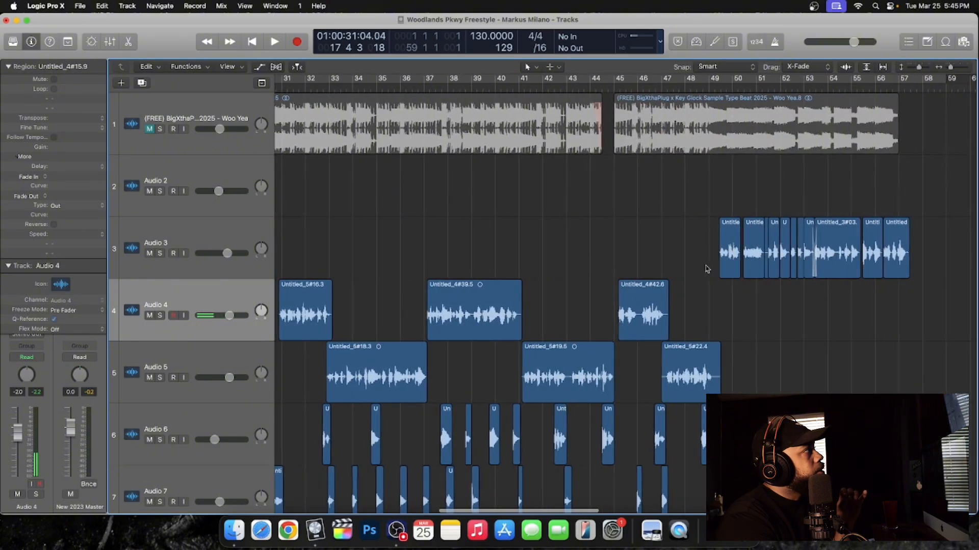
scroll(706, 267, down, 3)
click(559, 306)
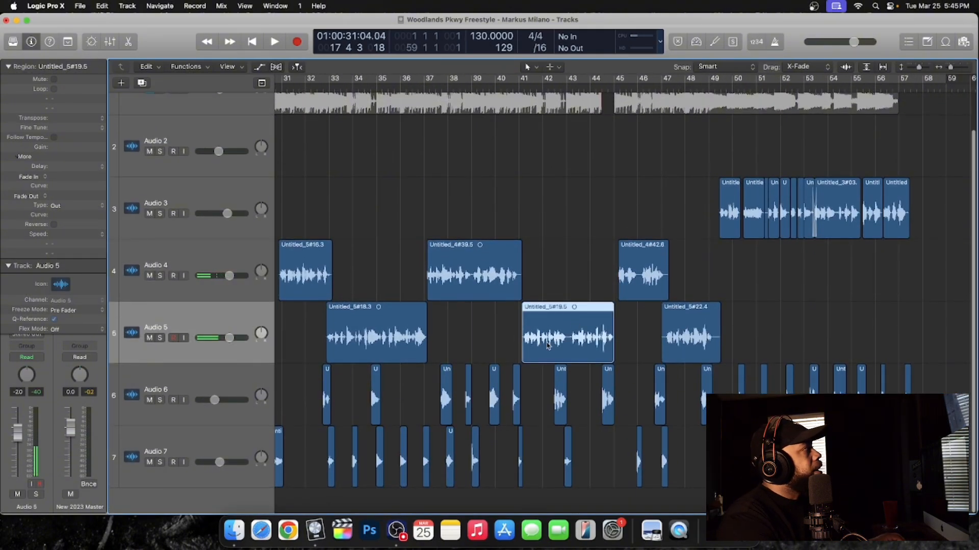
scroll(548, 345, left, 15)
scroll(667, 388, right, 6)
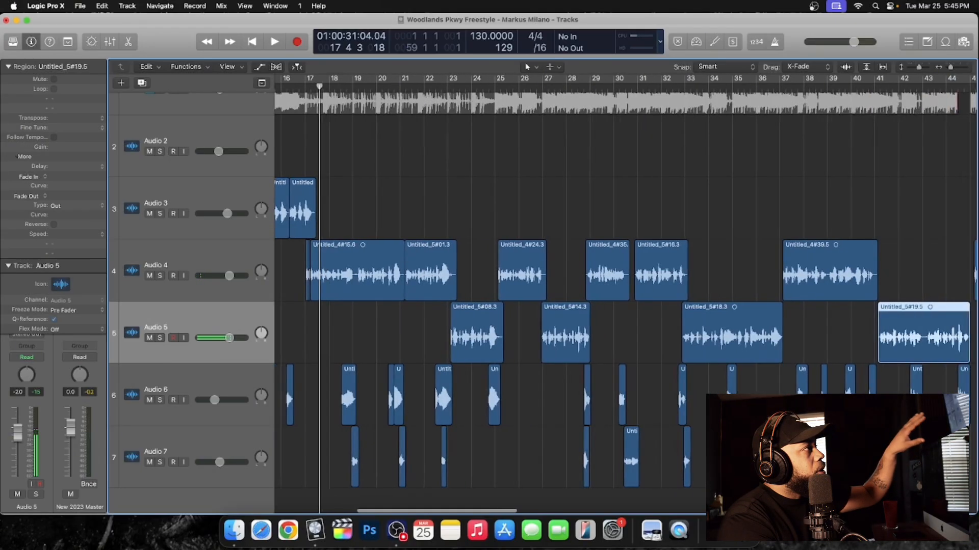
scroll(667, 388, right, 10)
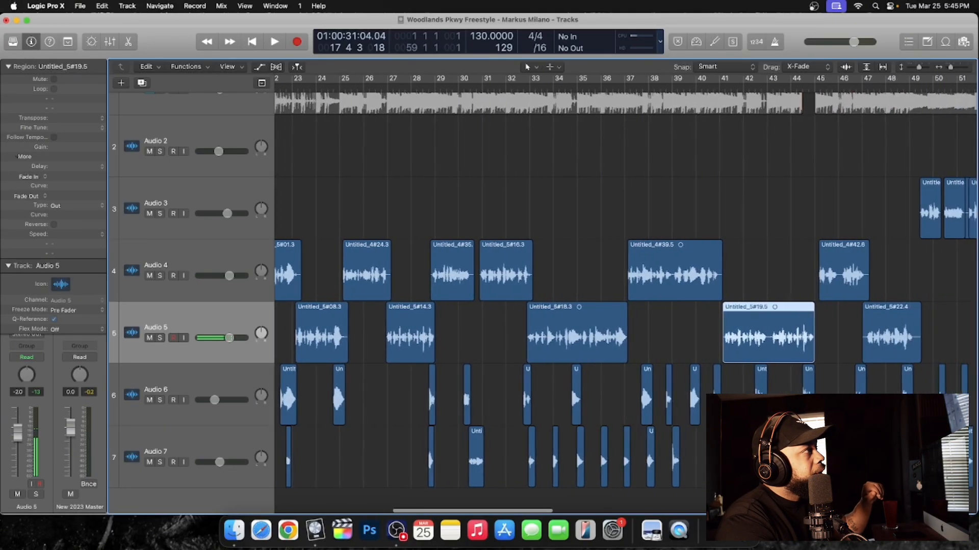
scroll(347, 388, right, 5)
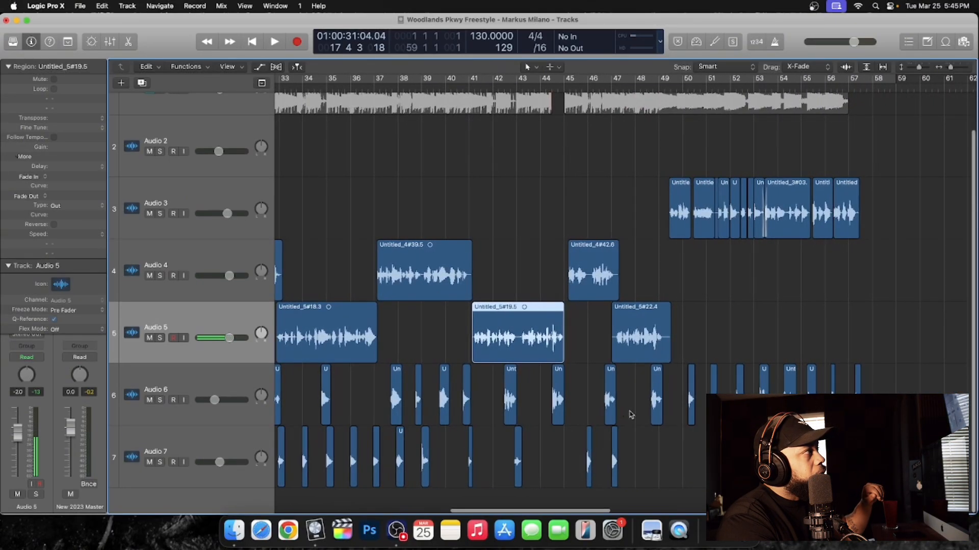
scroll(620, 376, left, 5)
scroll(620, 376, left, 4)
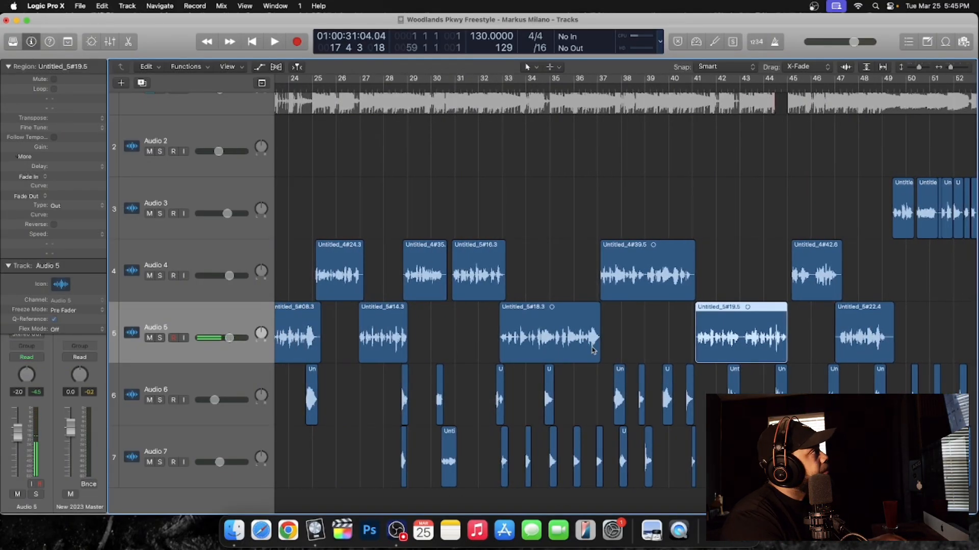
Open Remove Silence for the Audio 5 region starting near bar 33 and lower its threshold to 1.0%.
click(544, 326)
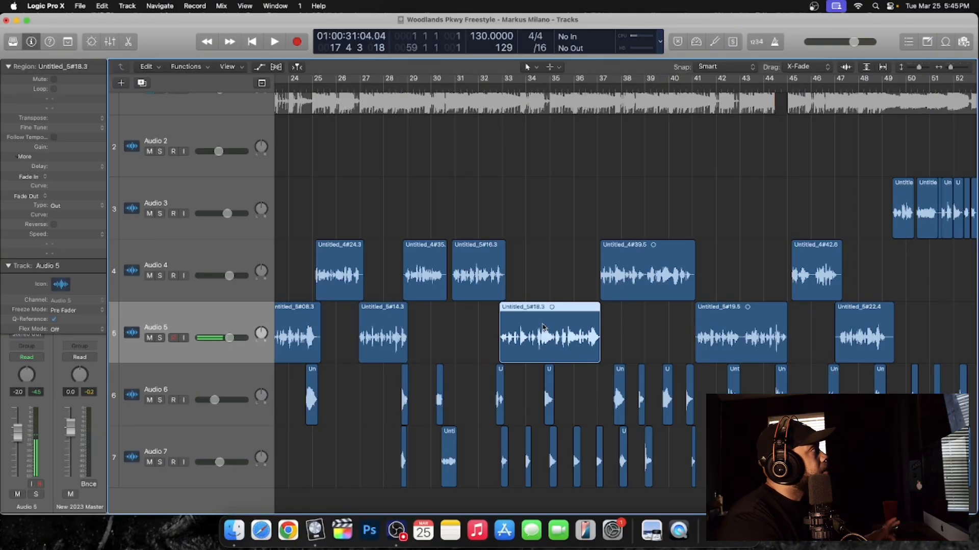
key(ctrl+x)
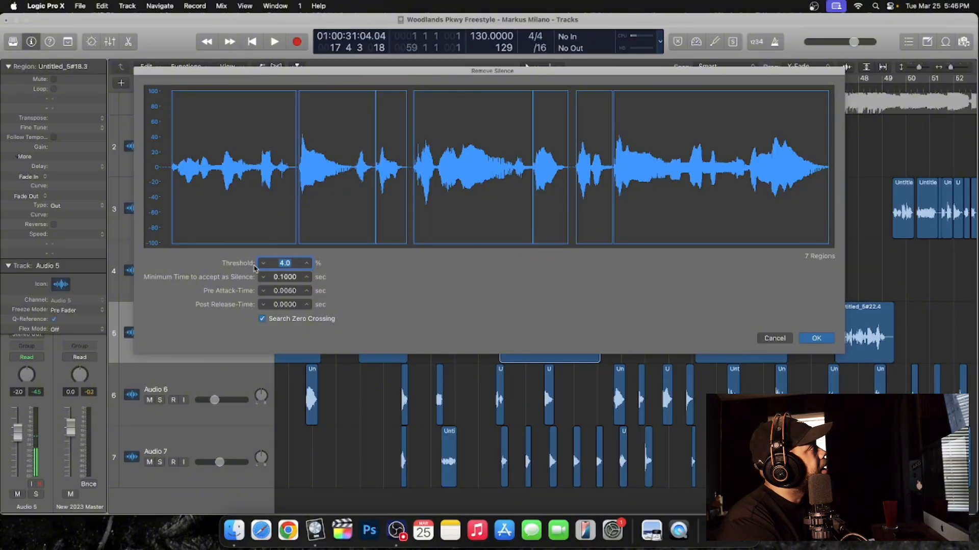
click(264, 264)
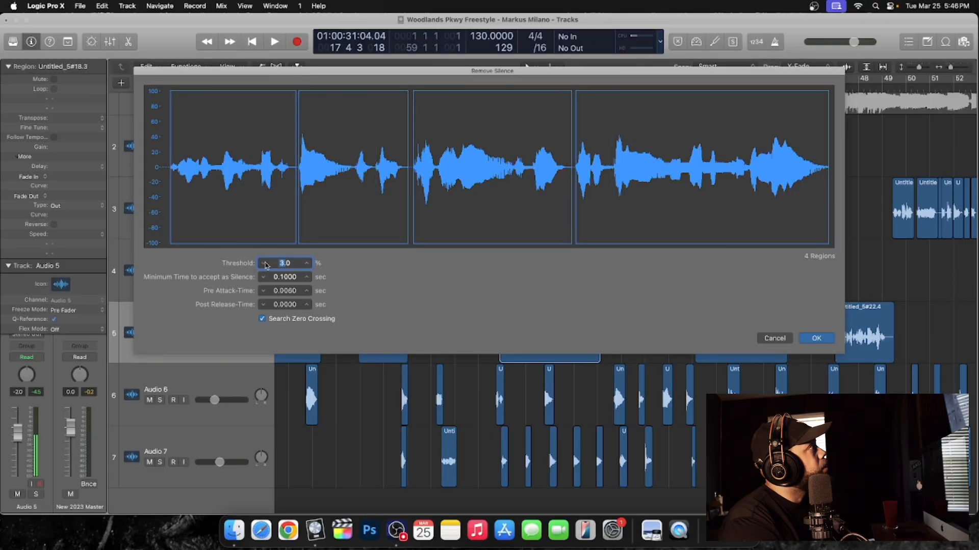
click(264, 263)
click(264, 264)
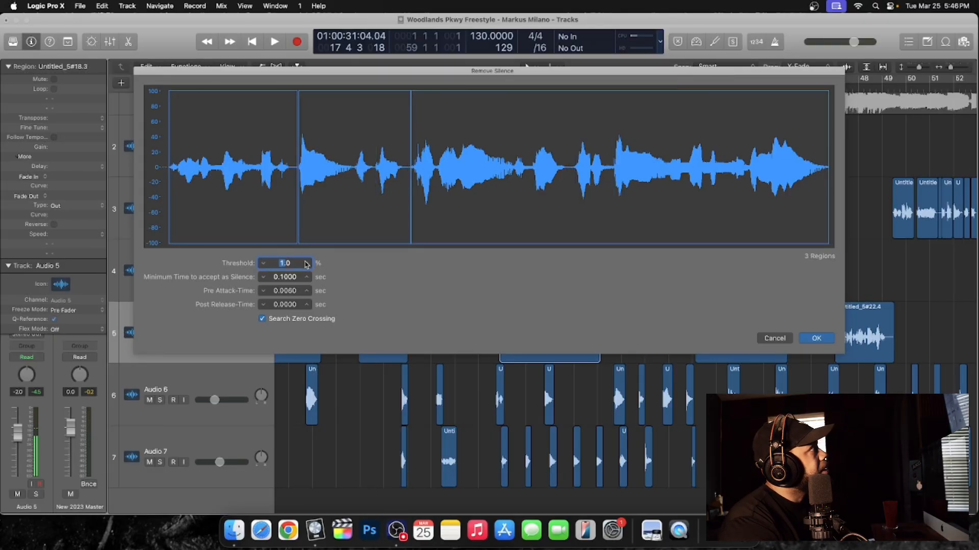
Raise the Remove Silence threshold in stages to 11.0% to compare how finely the vocal is split.
click(306, 263)
click(306, 264)
click(306, 264)
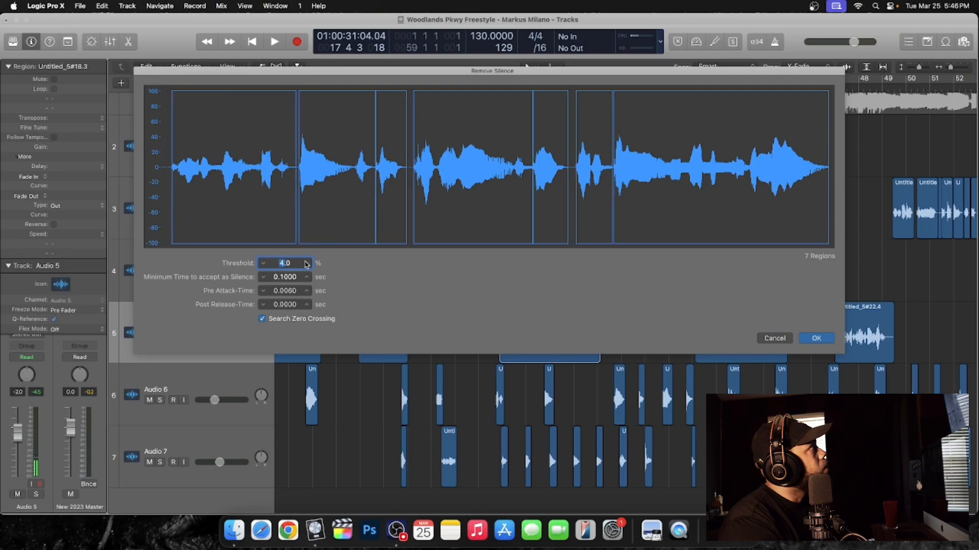
click(306, 264)
click(306, 263)
click(306, 263)
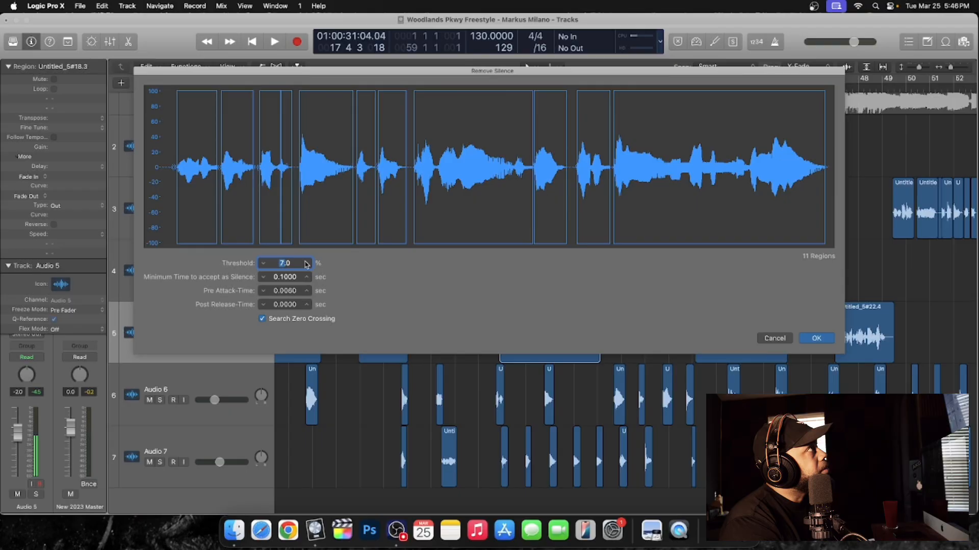
click(306, 264)
click(306, 263)
click(307, 264)
click(306, 263)
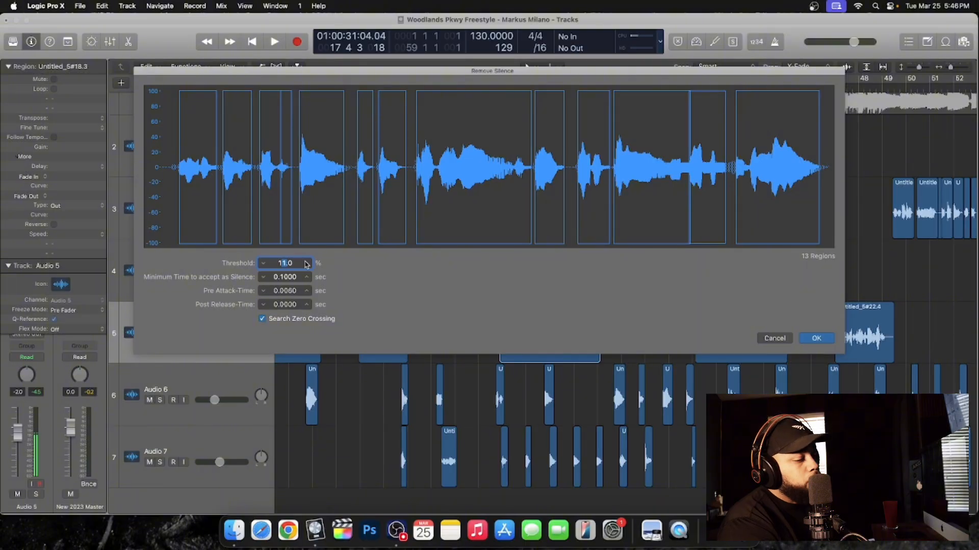
Bring the Remove Silence threshold back down in stages from the high setting to 1.0%.
click(263, 264)
click(263, 263)
click(263, 264)
click(262, 263)
click(262, 264)
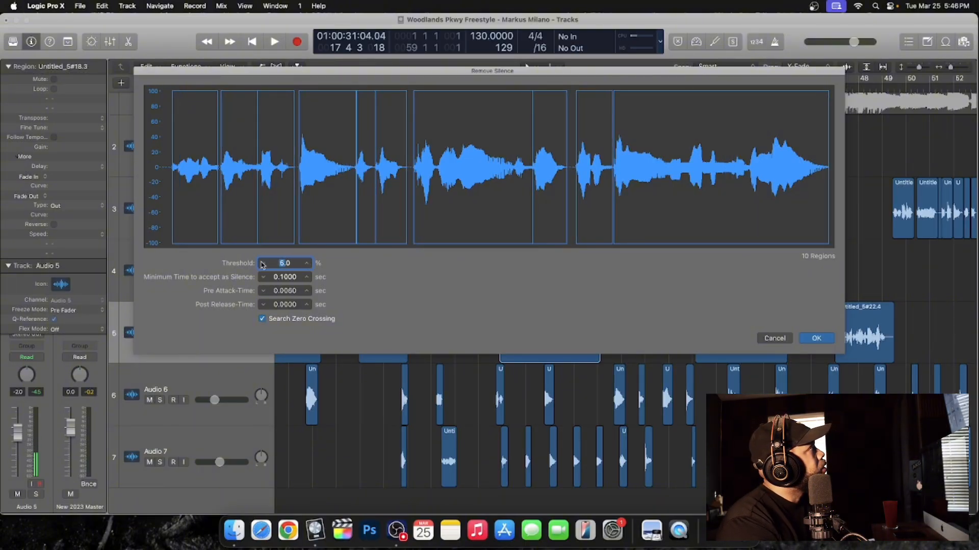
click(262, 264)
click(263, 263)
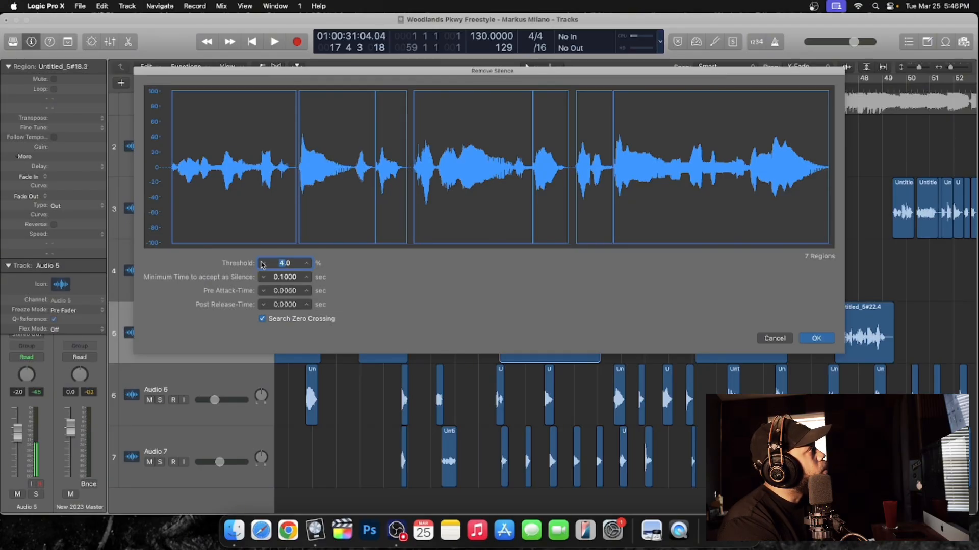
click(263, 264)
click(263, 264)
click(262, 263)
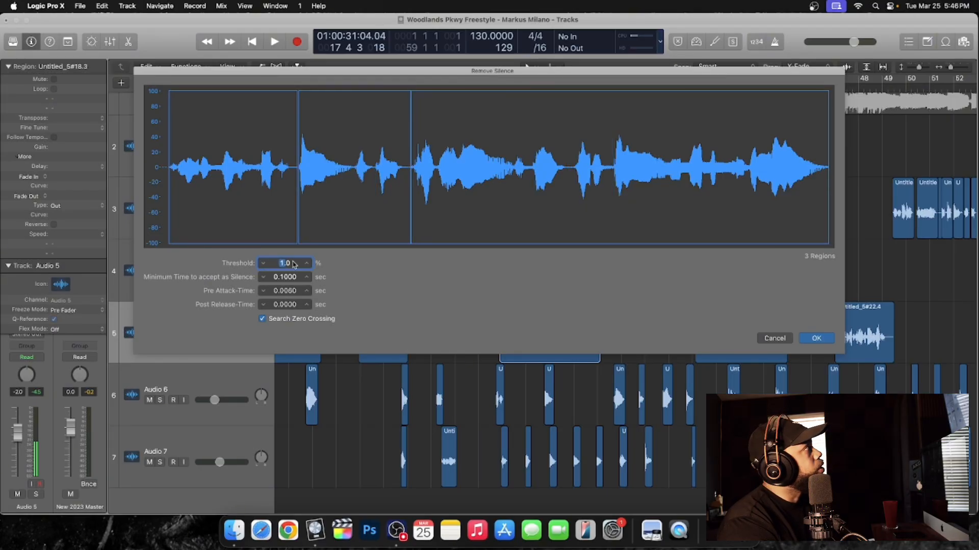
Try a Remove Silence threshold of 3.0% on the Audio 5 region, and cancel without splitting it.
click(307, 263)
click(308, 263)
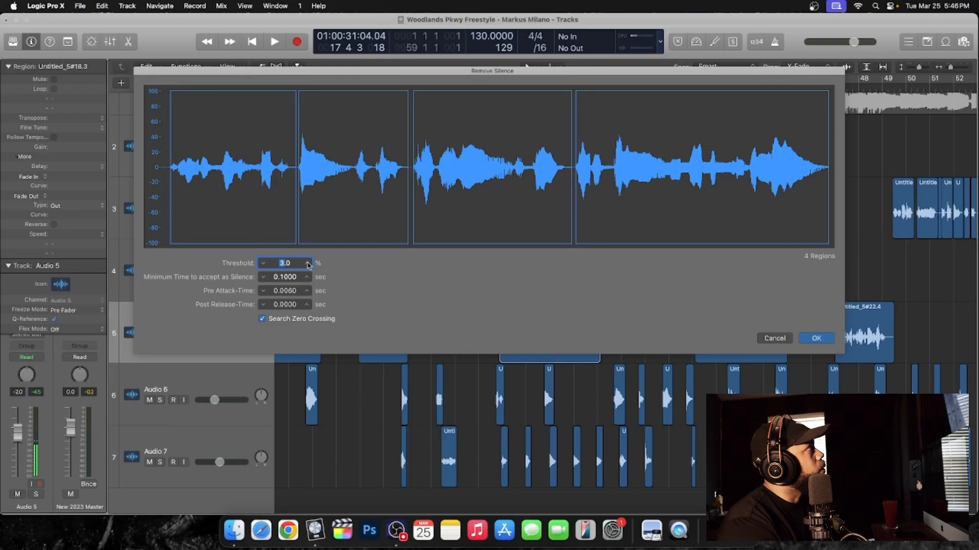
click(308, 263)
click(263, 263)
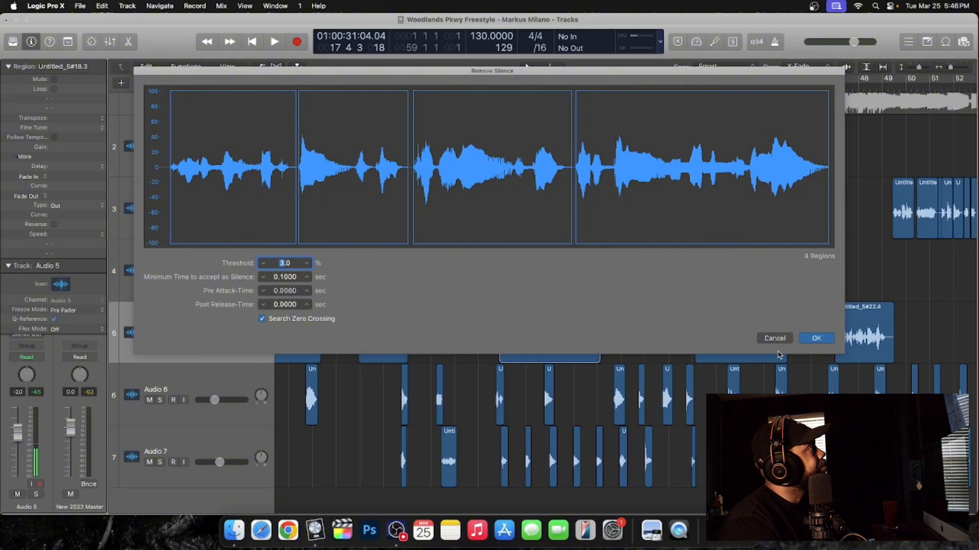
click(775, 338)
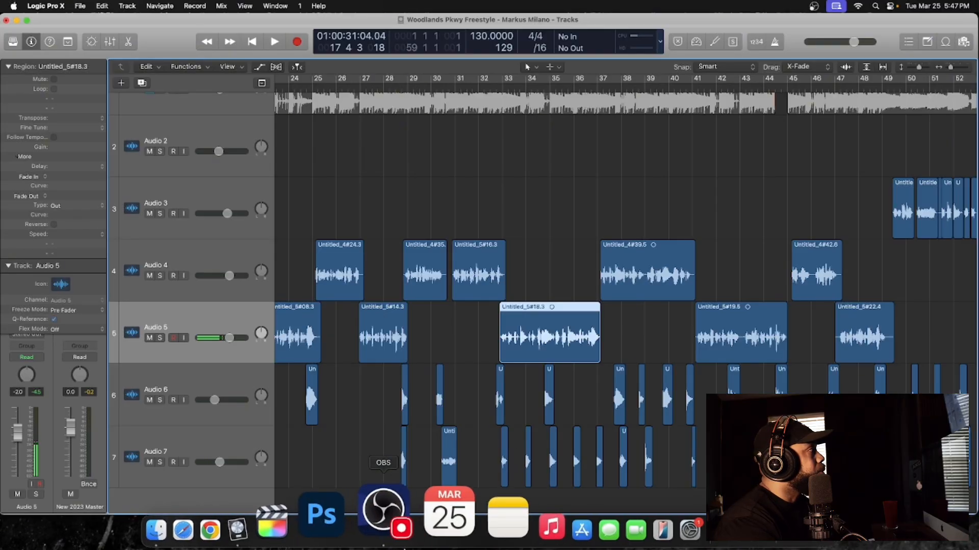
click(397, 533)
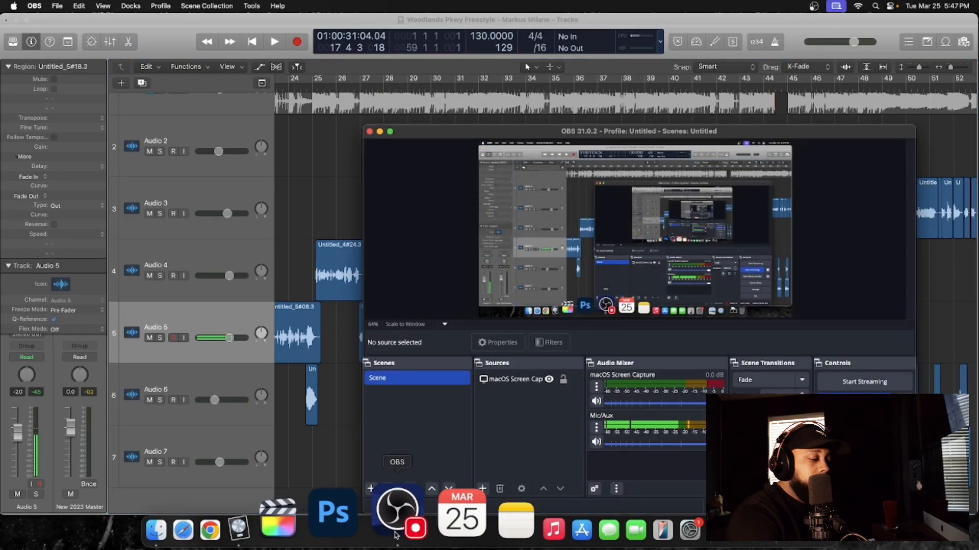